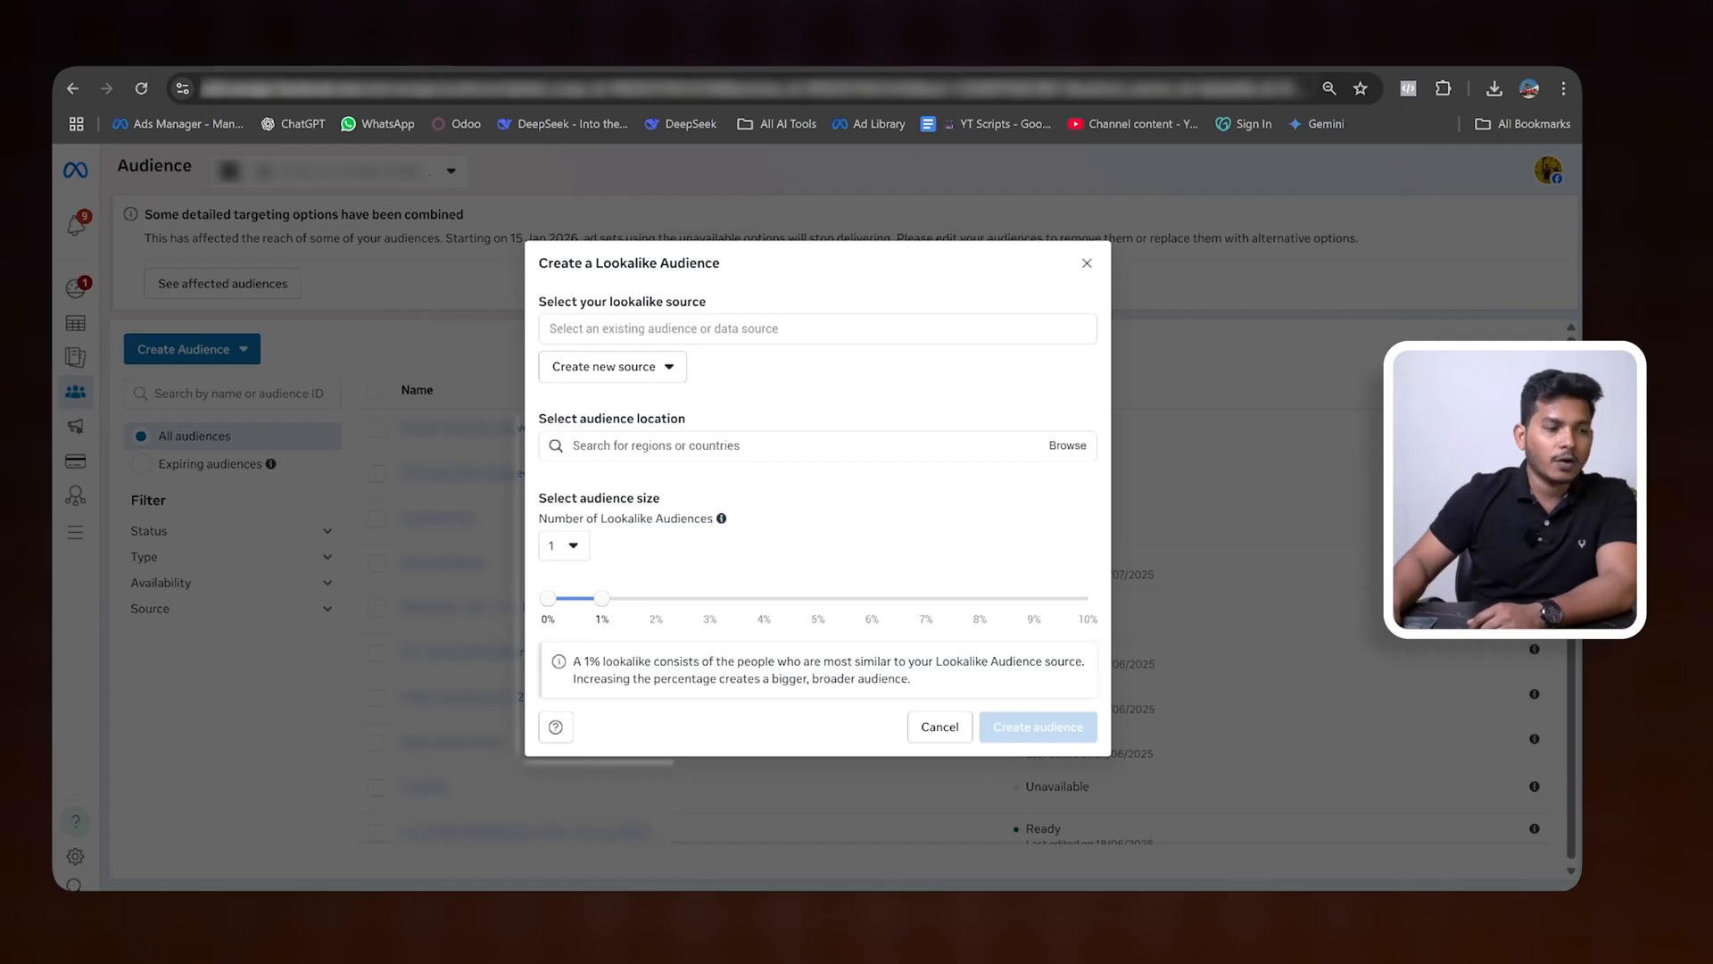
click(818, 329)
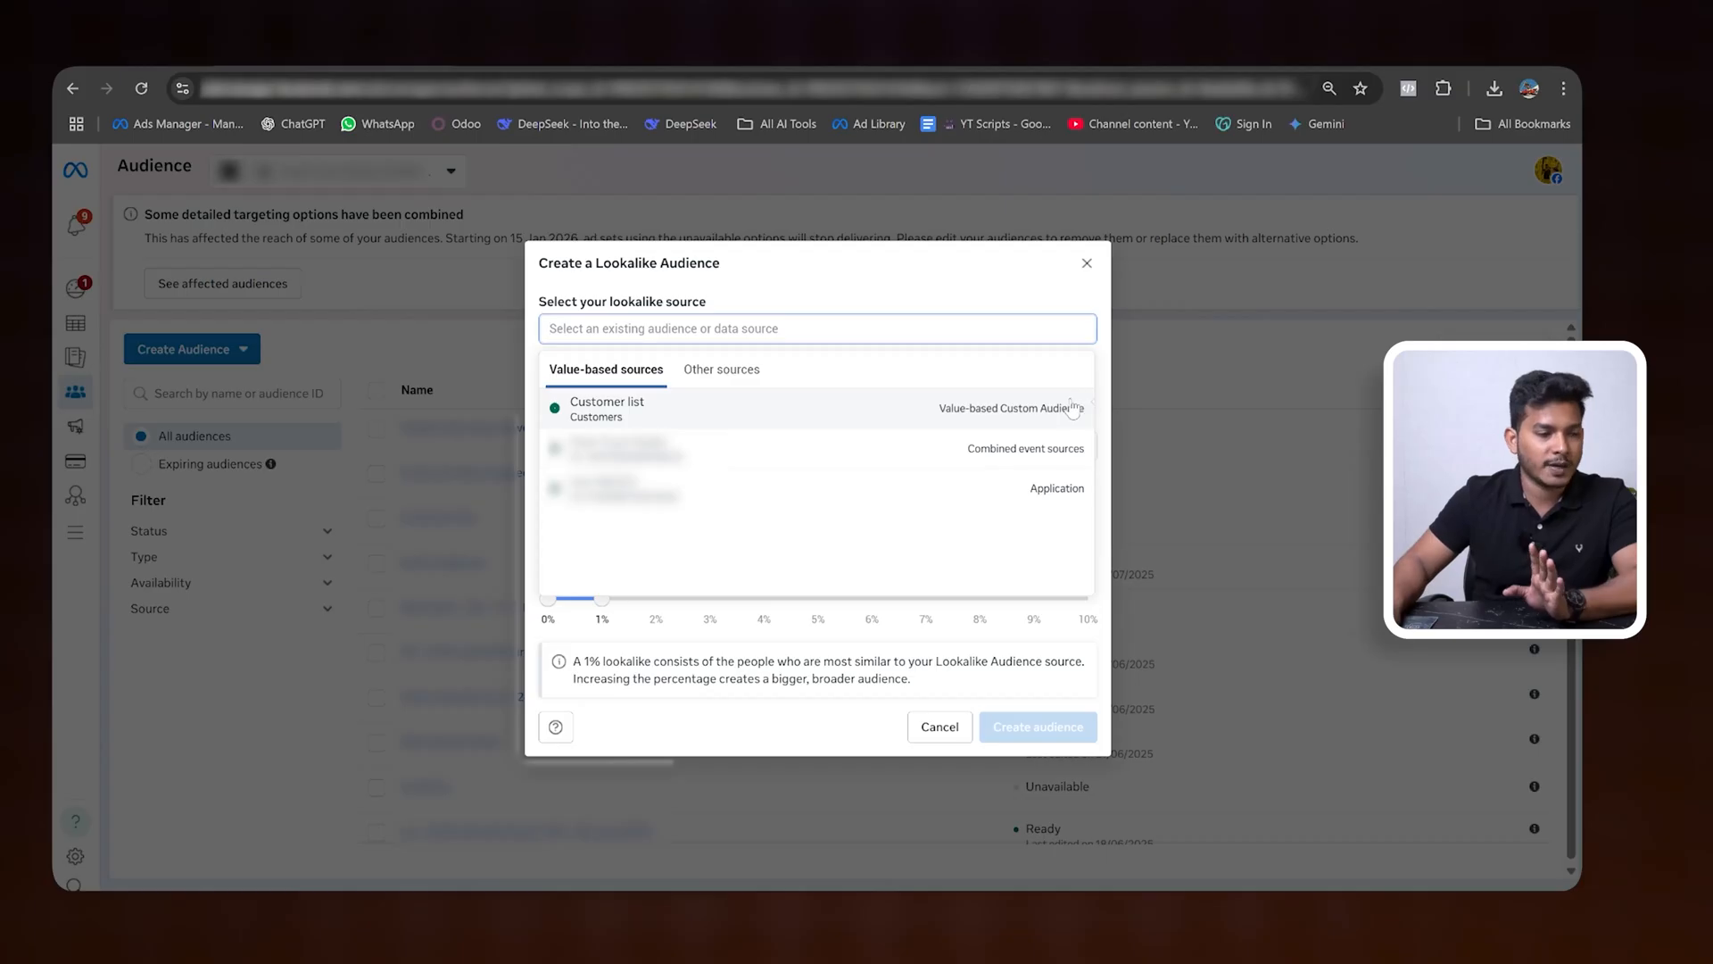
click(744, 416)
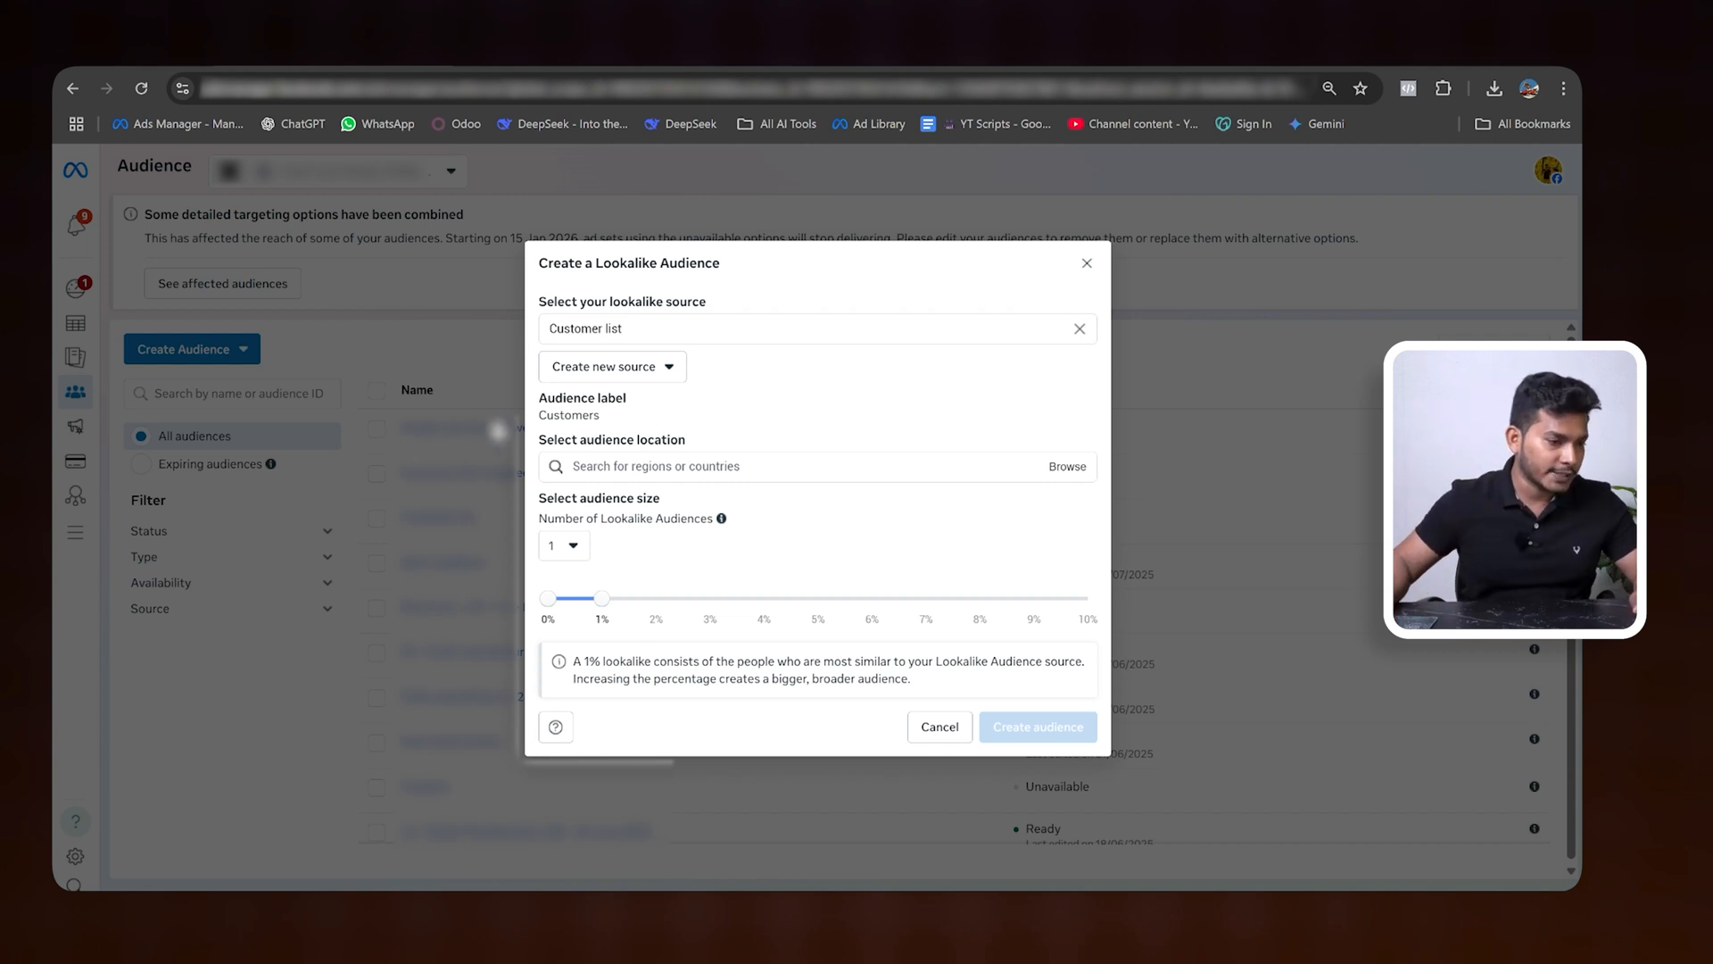
click(650, 370)
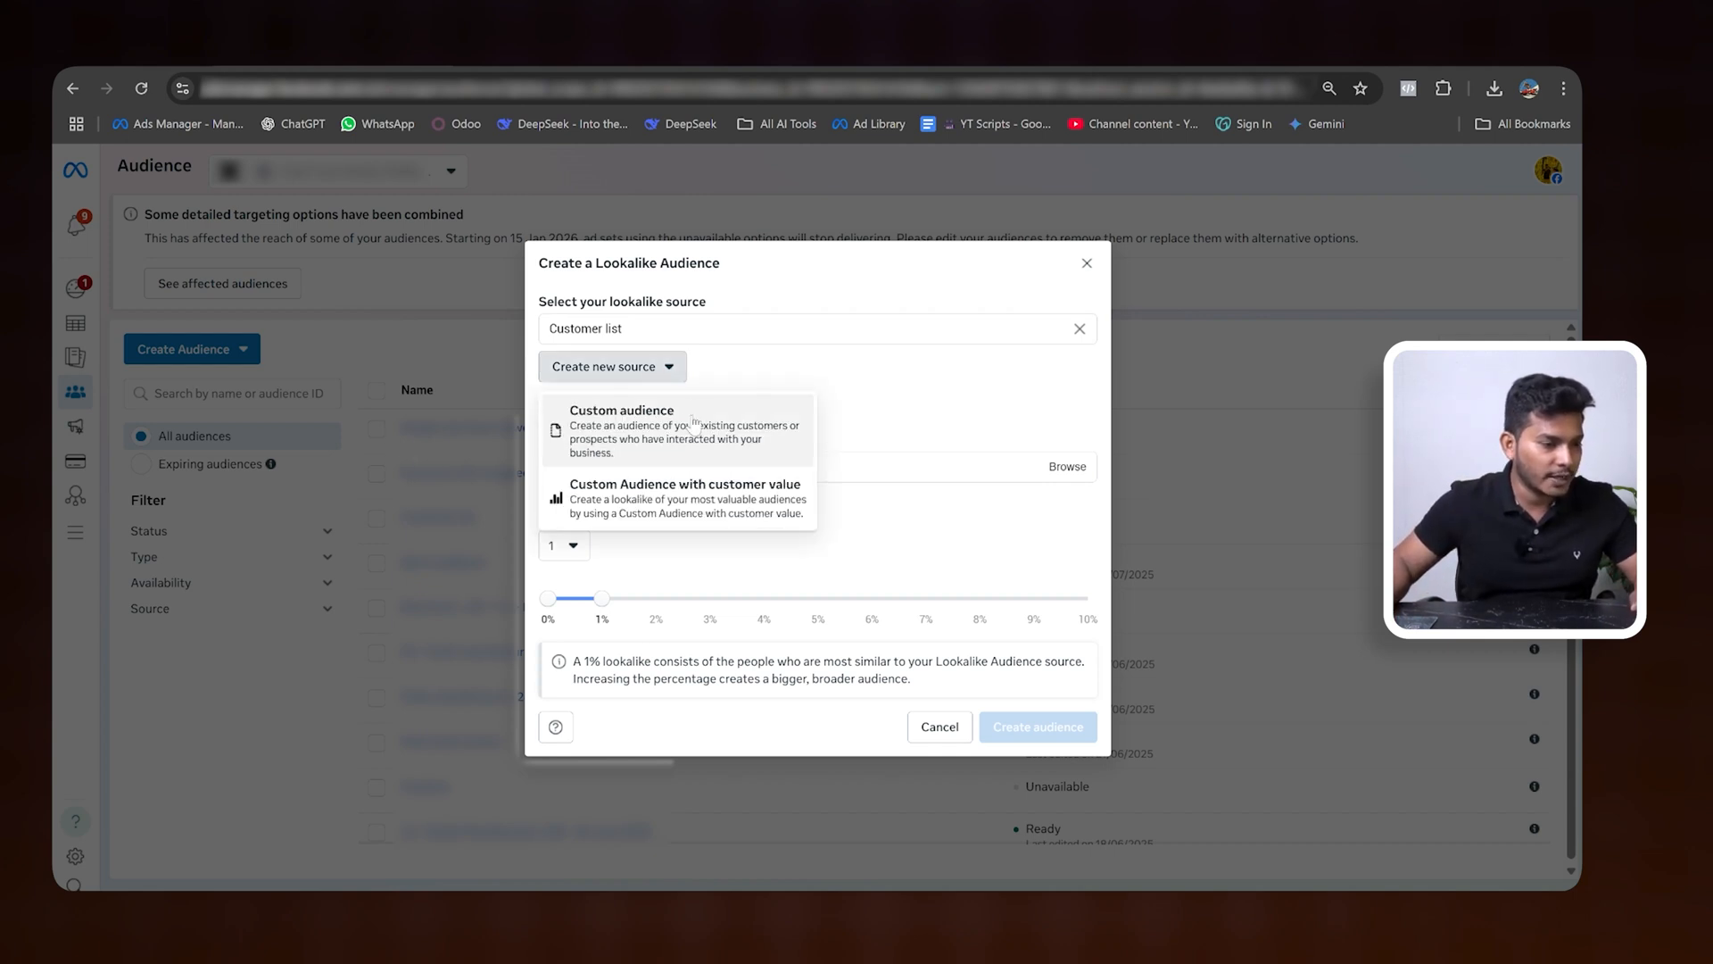
click(637, 433)
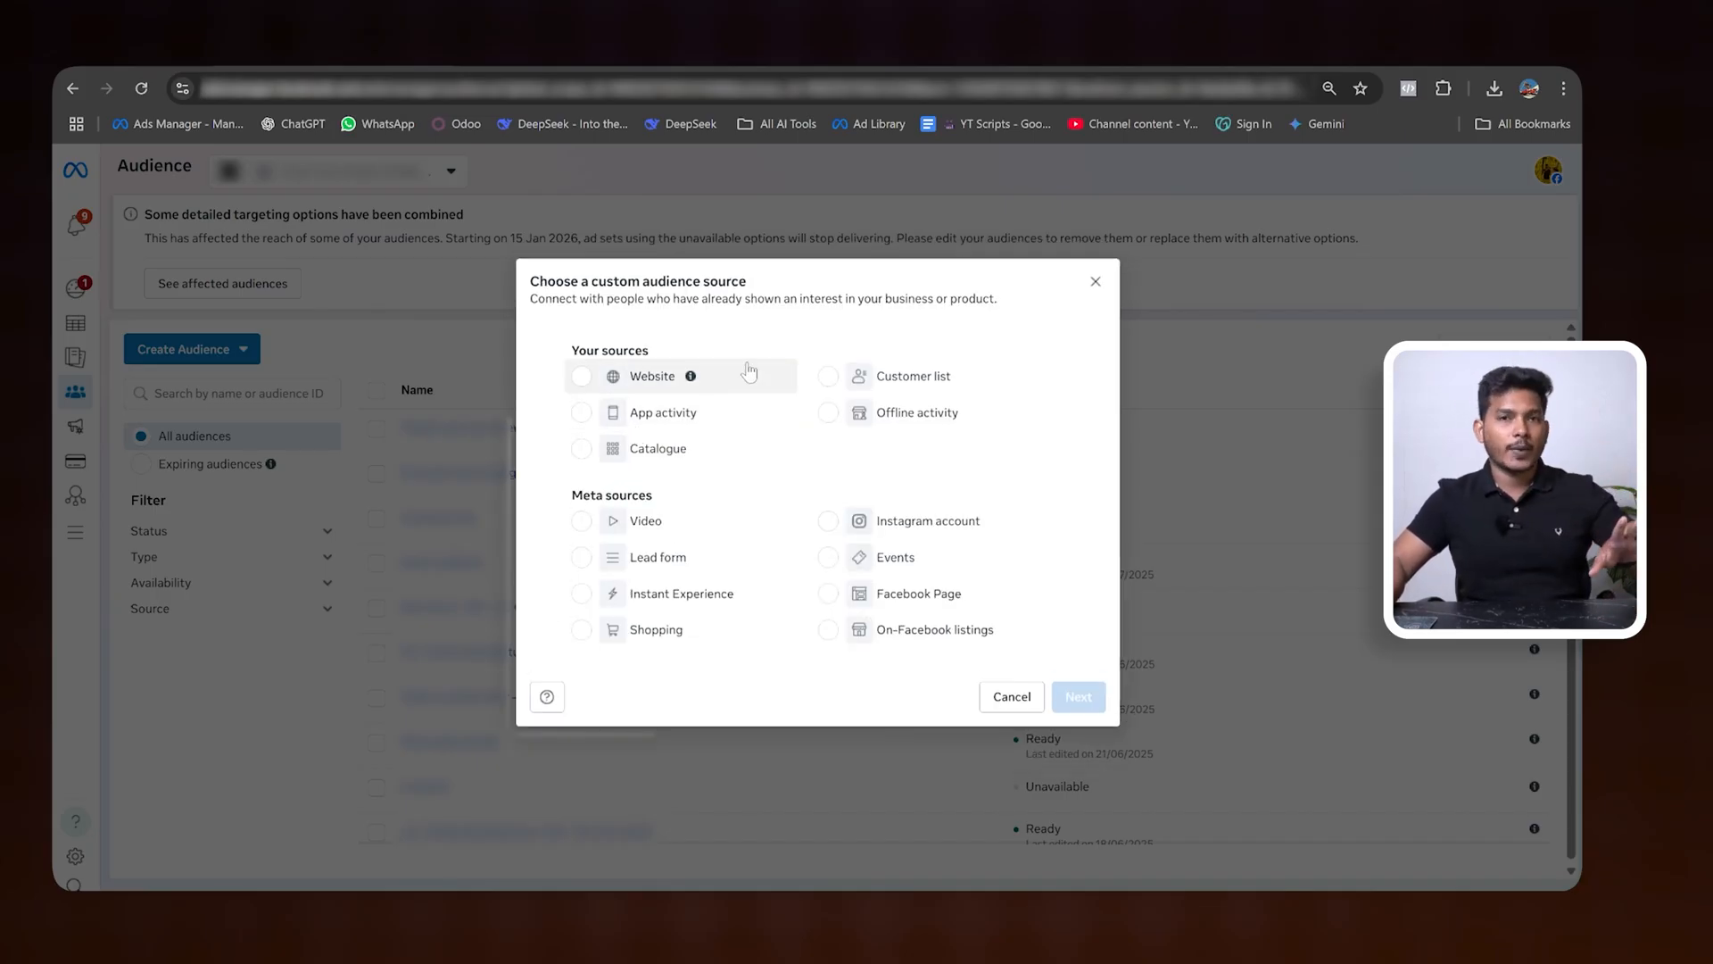
click(987, 701)
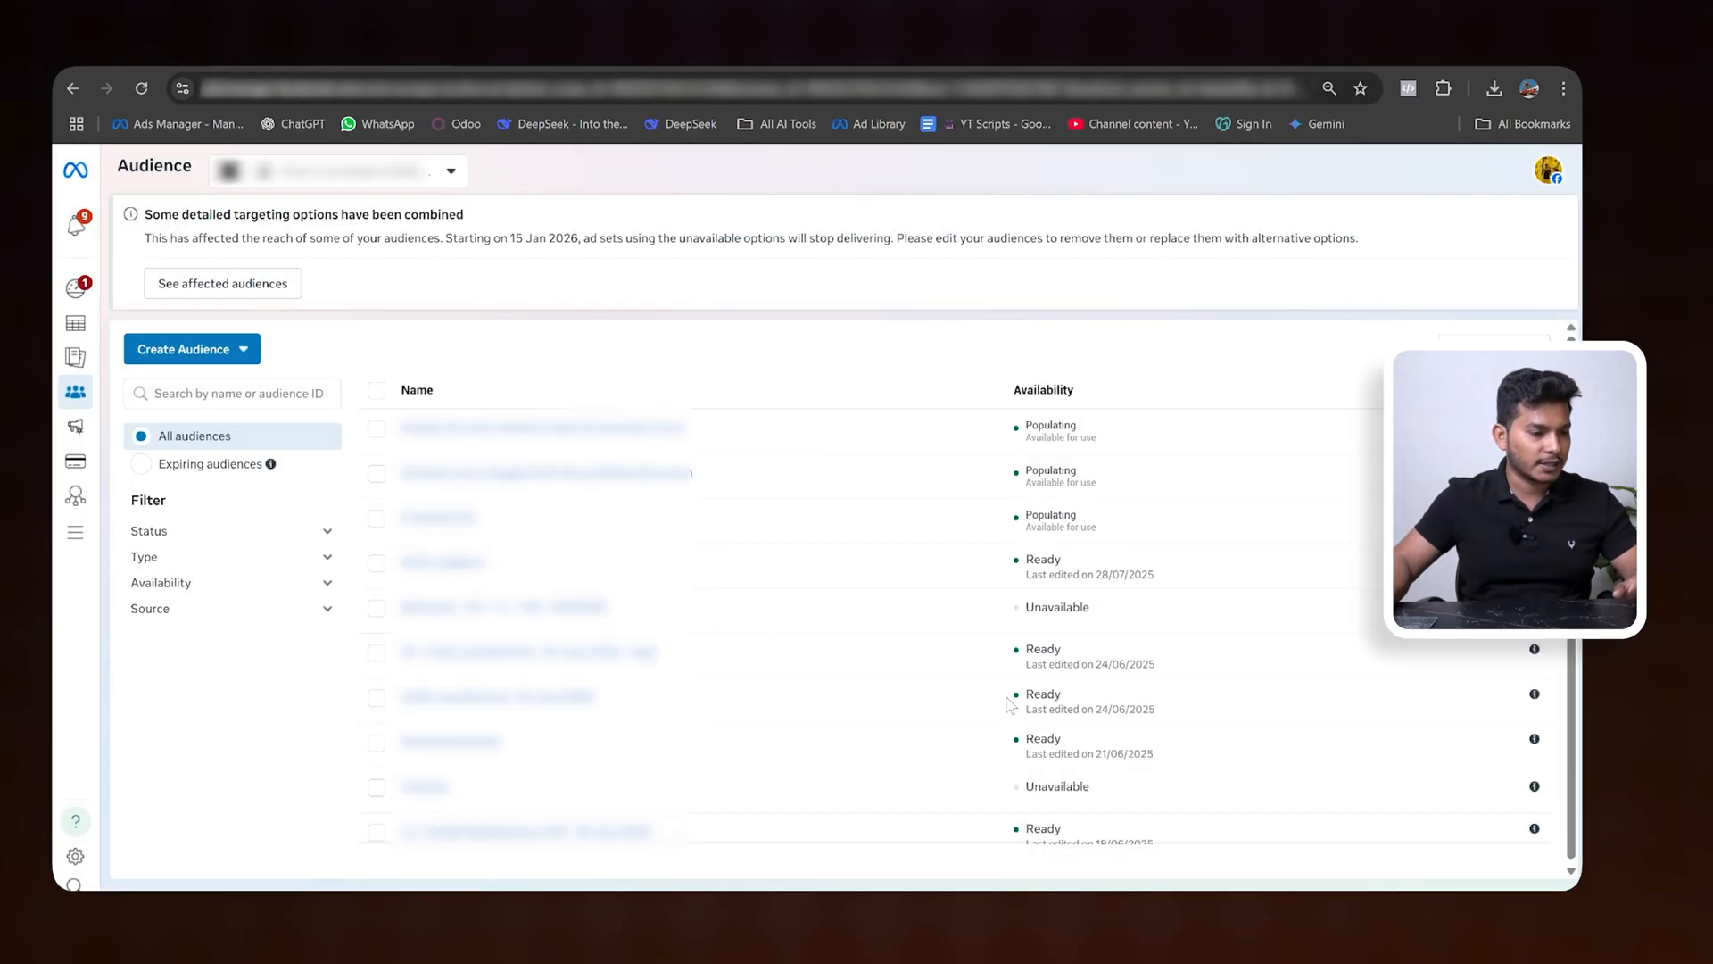
- Start a new lookalike audience with the value-based Customer list as its source
click(214, 362)
click(178, 421)
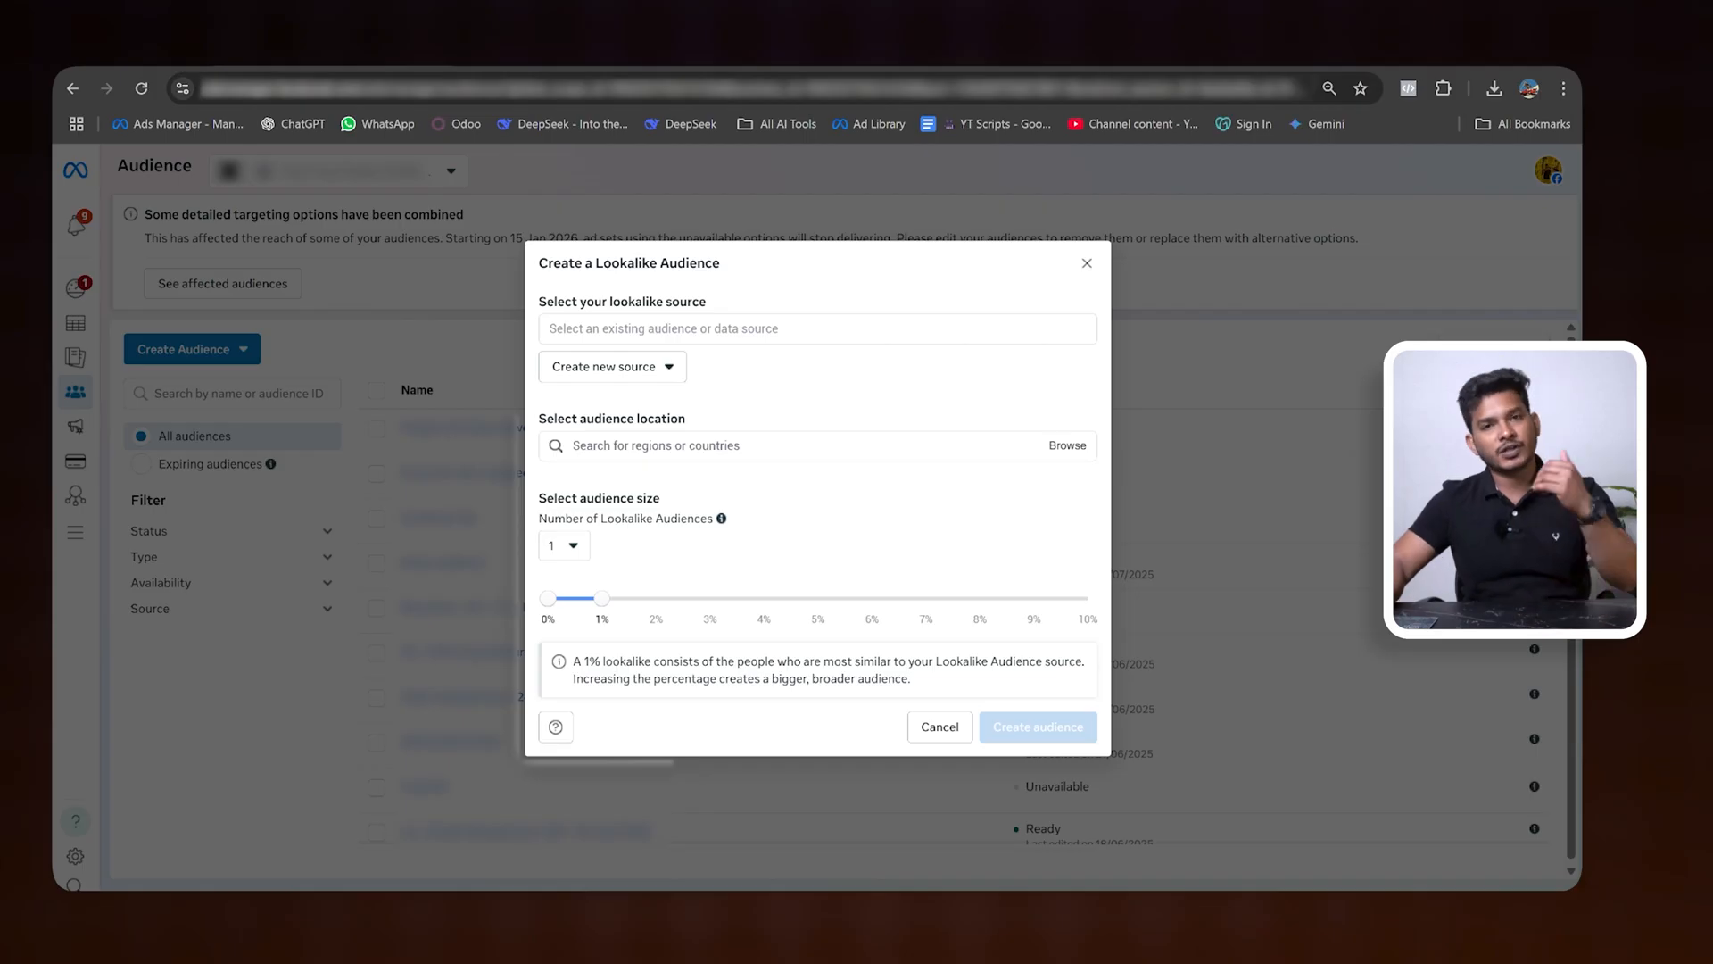
click(818, 328)
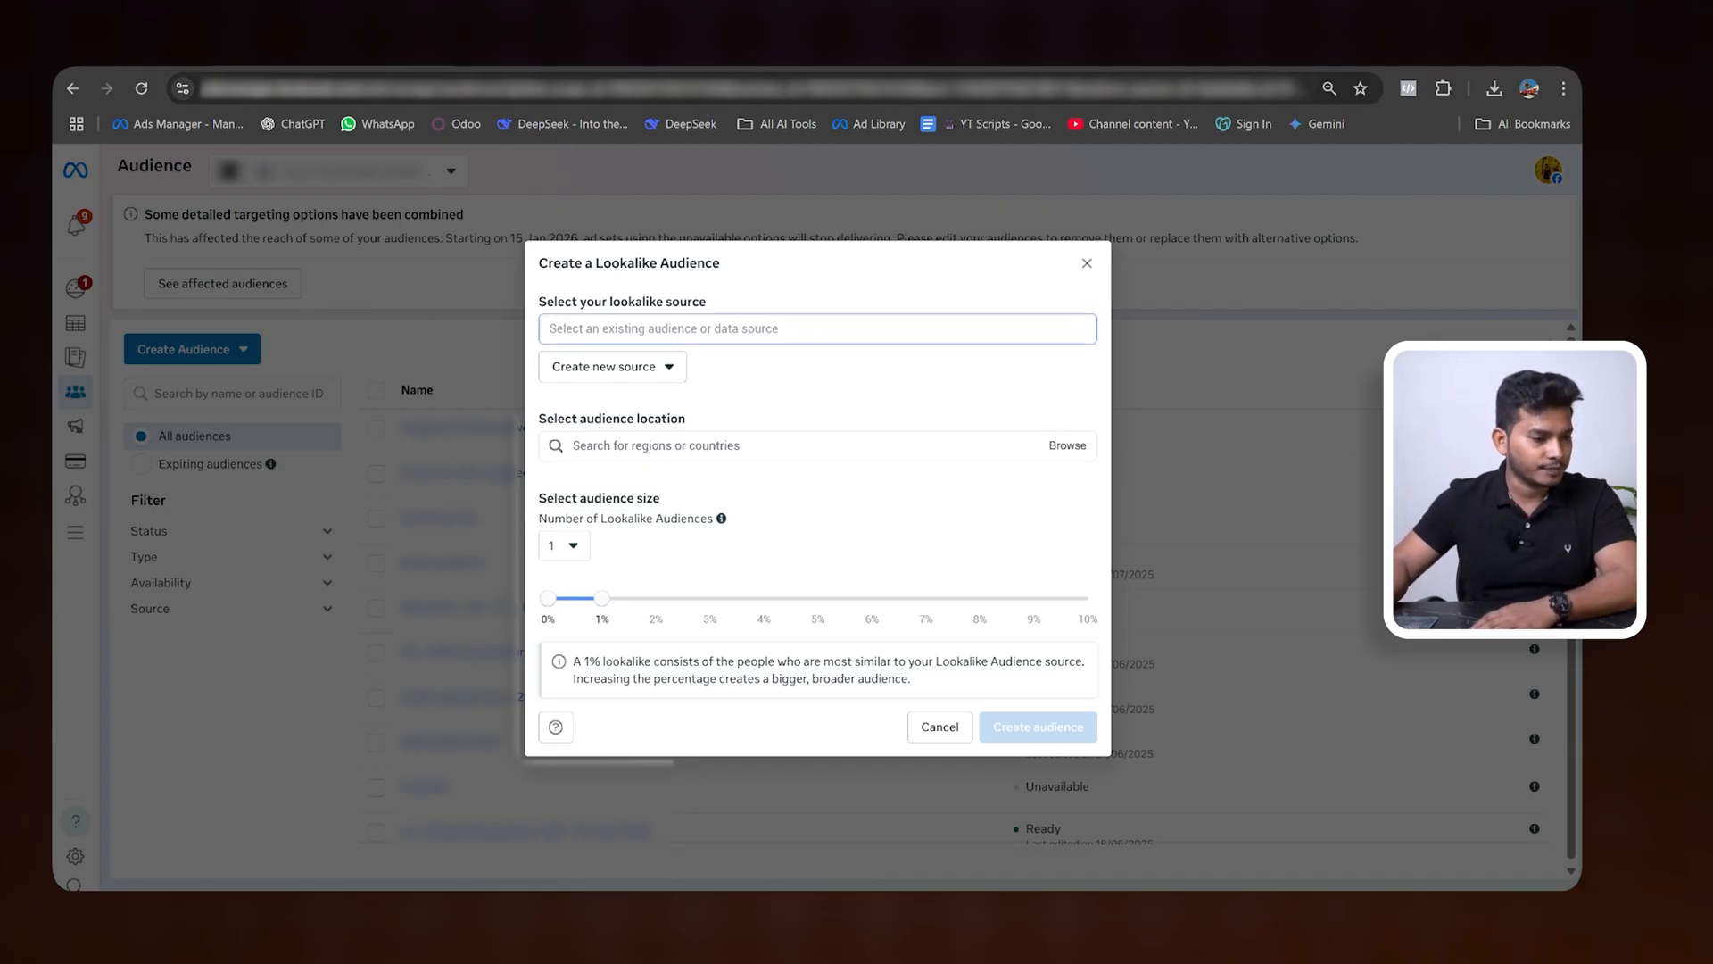
click(593, 402)
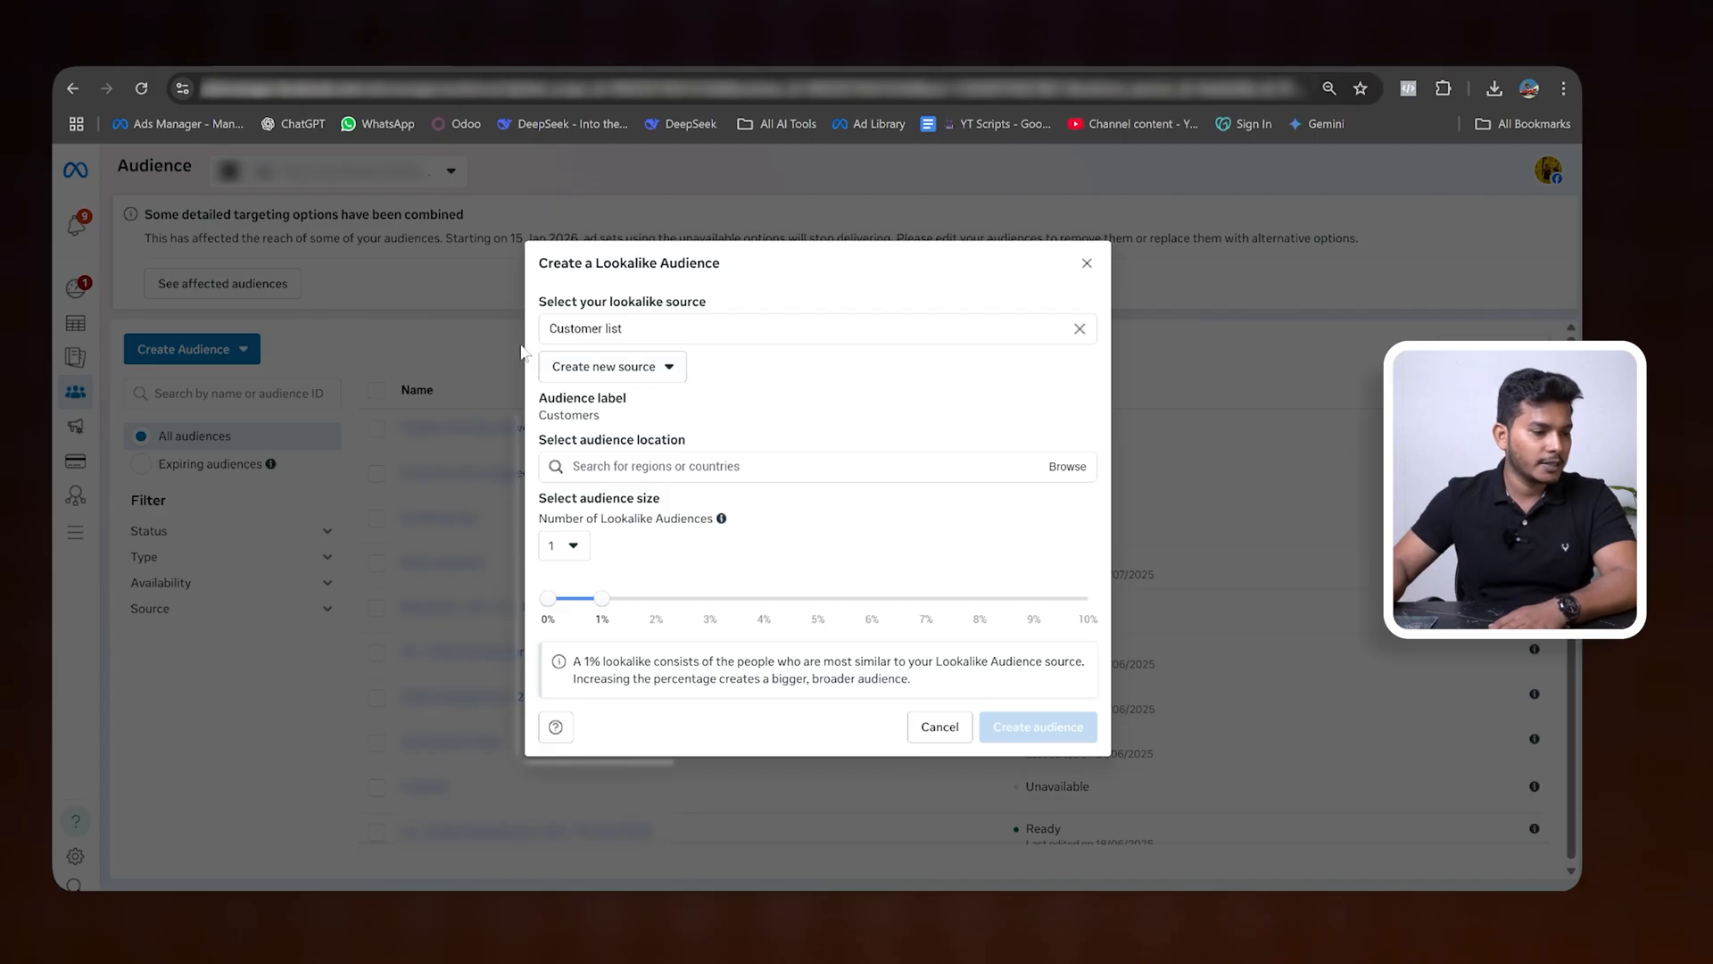
- Try to find Gujarat as the lookalike audience's location, and clear the search text
click(573, 466)
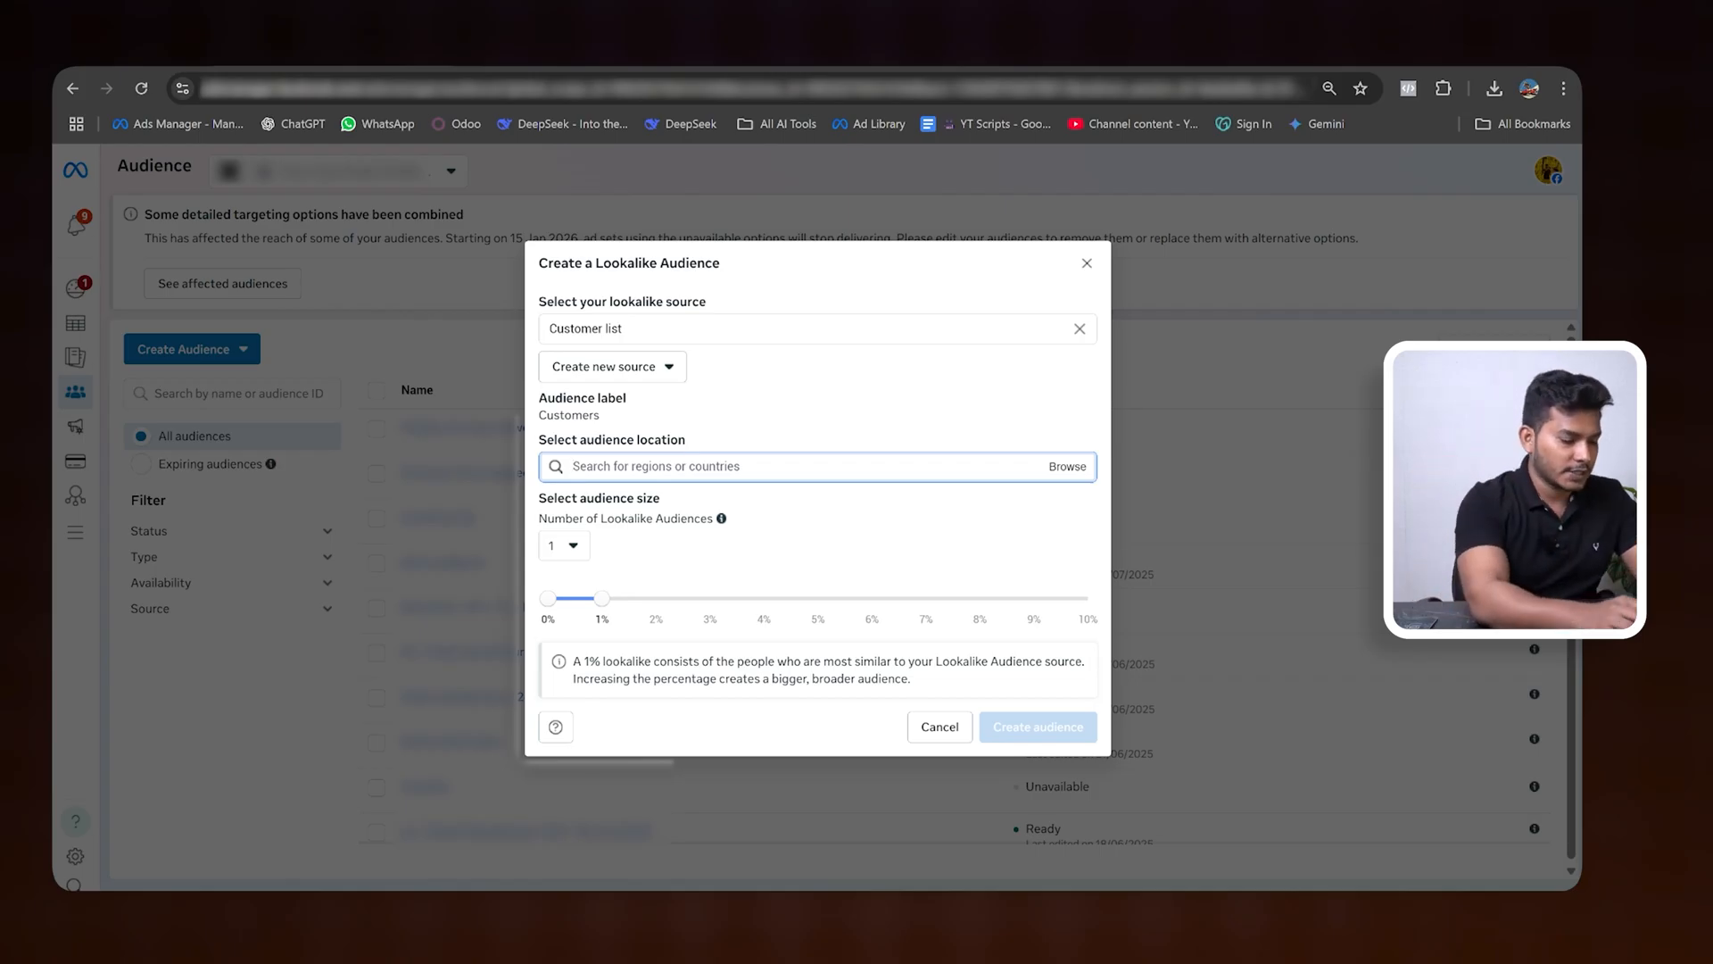
text(GU)
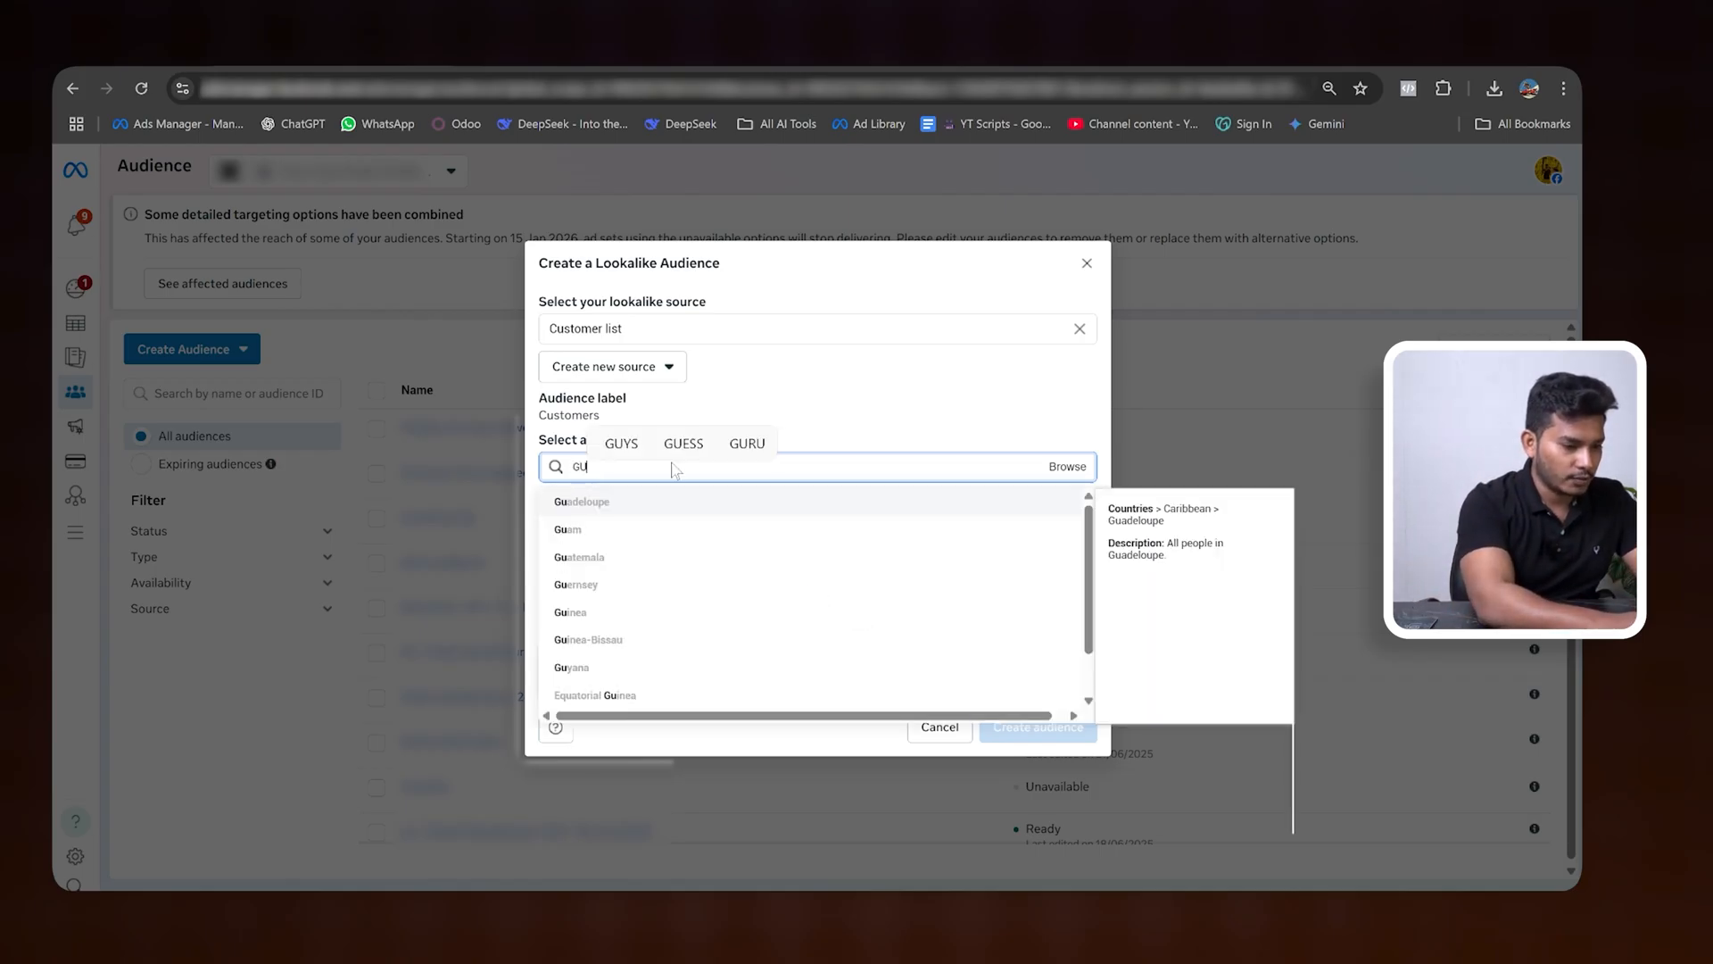
text(JARA)
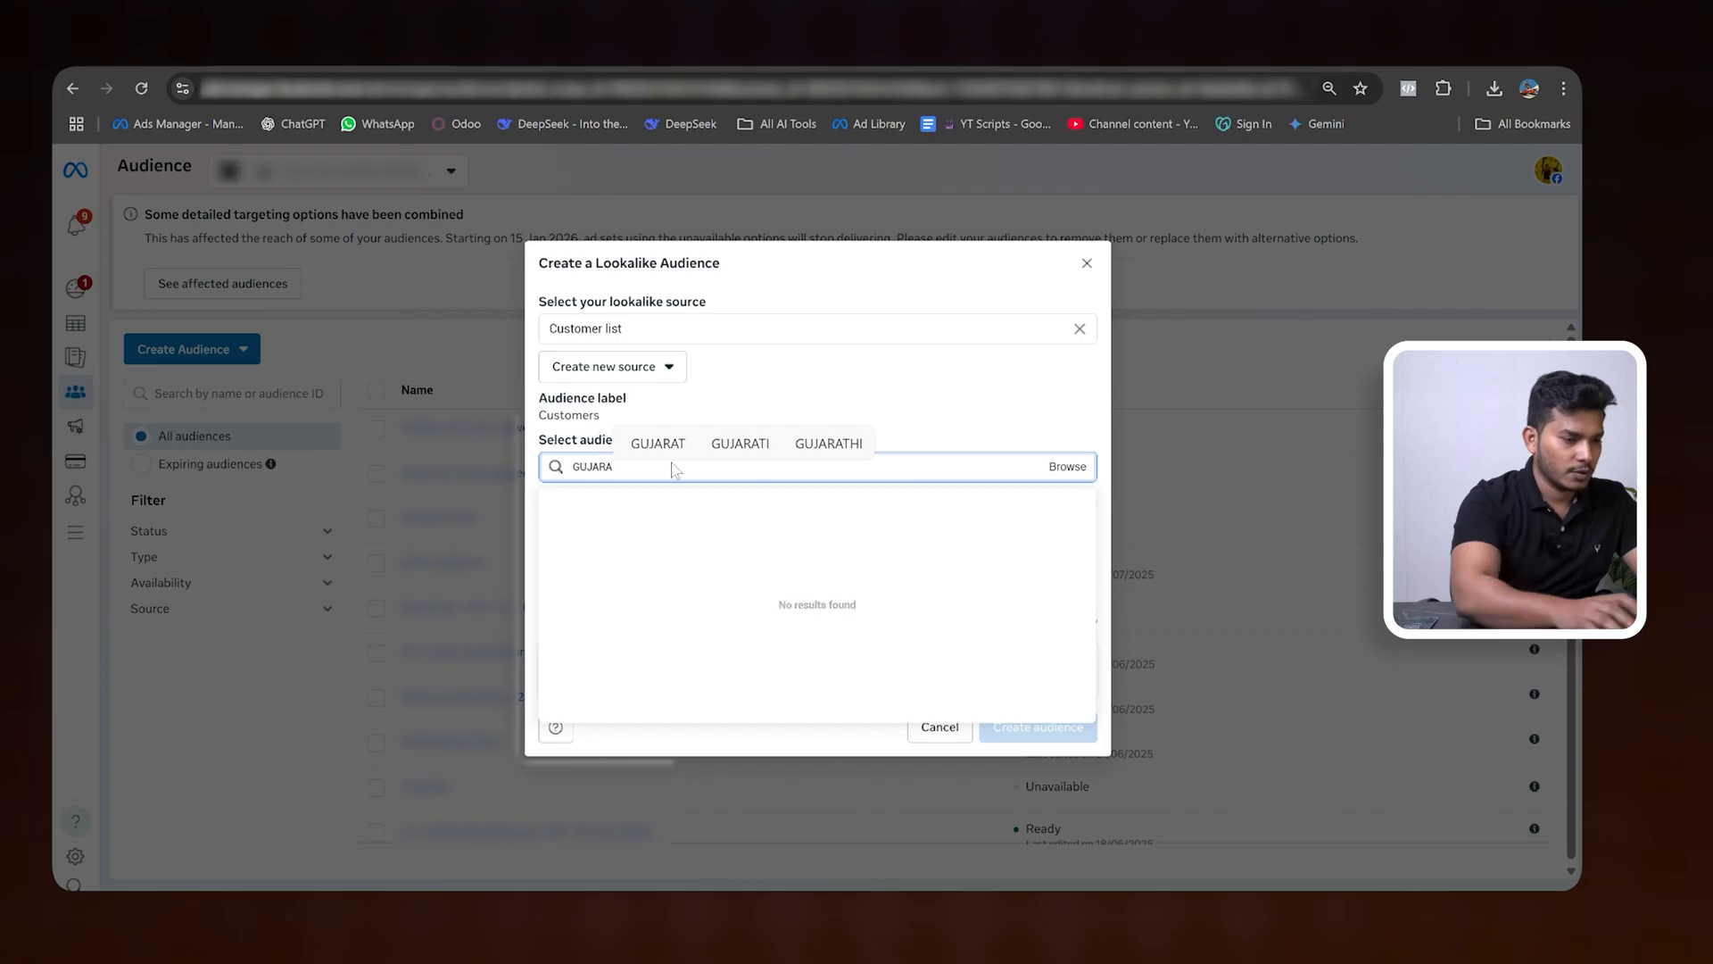
key(BackSpace)
key(BackSpace)
key(BackSpace)
key(BackSpace)
key(BackSpace)
key(BackSpace)
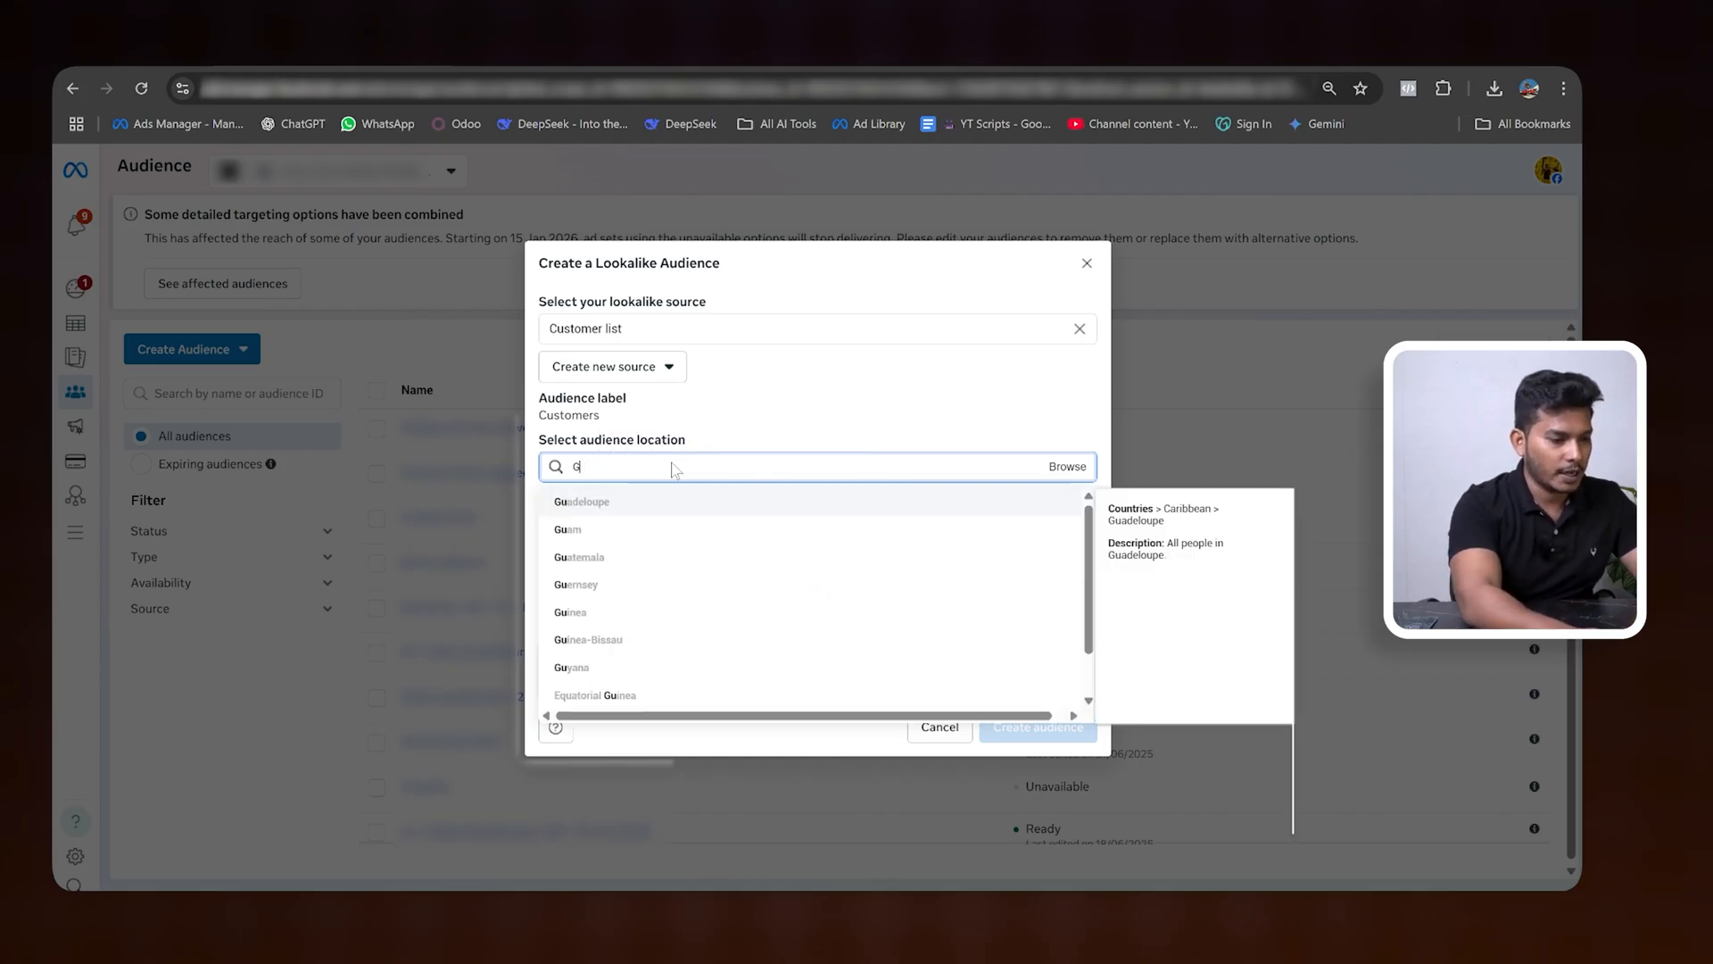
- Set the audience location of the Customer list lookalike to India
text(INDI)
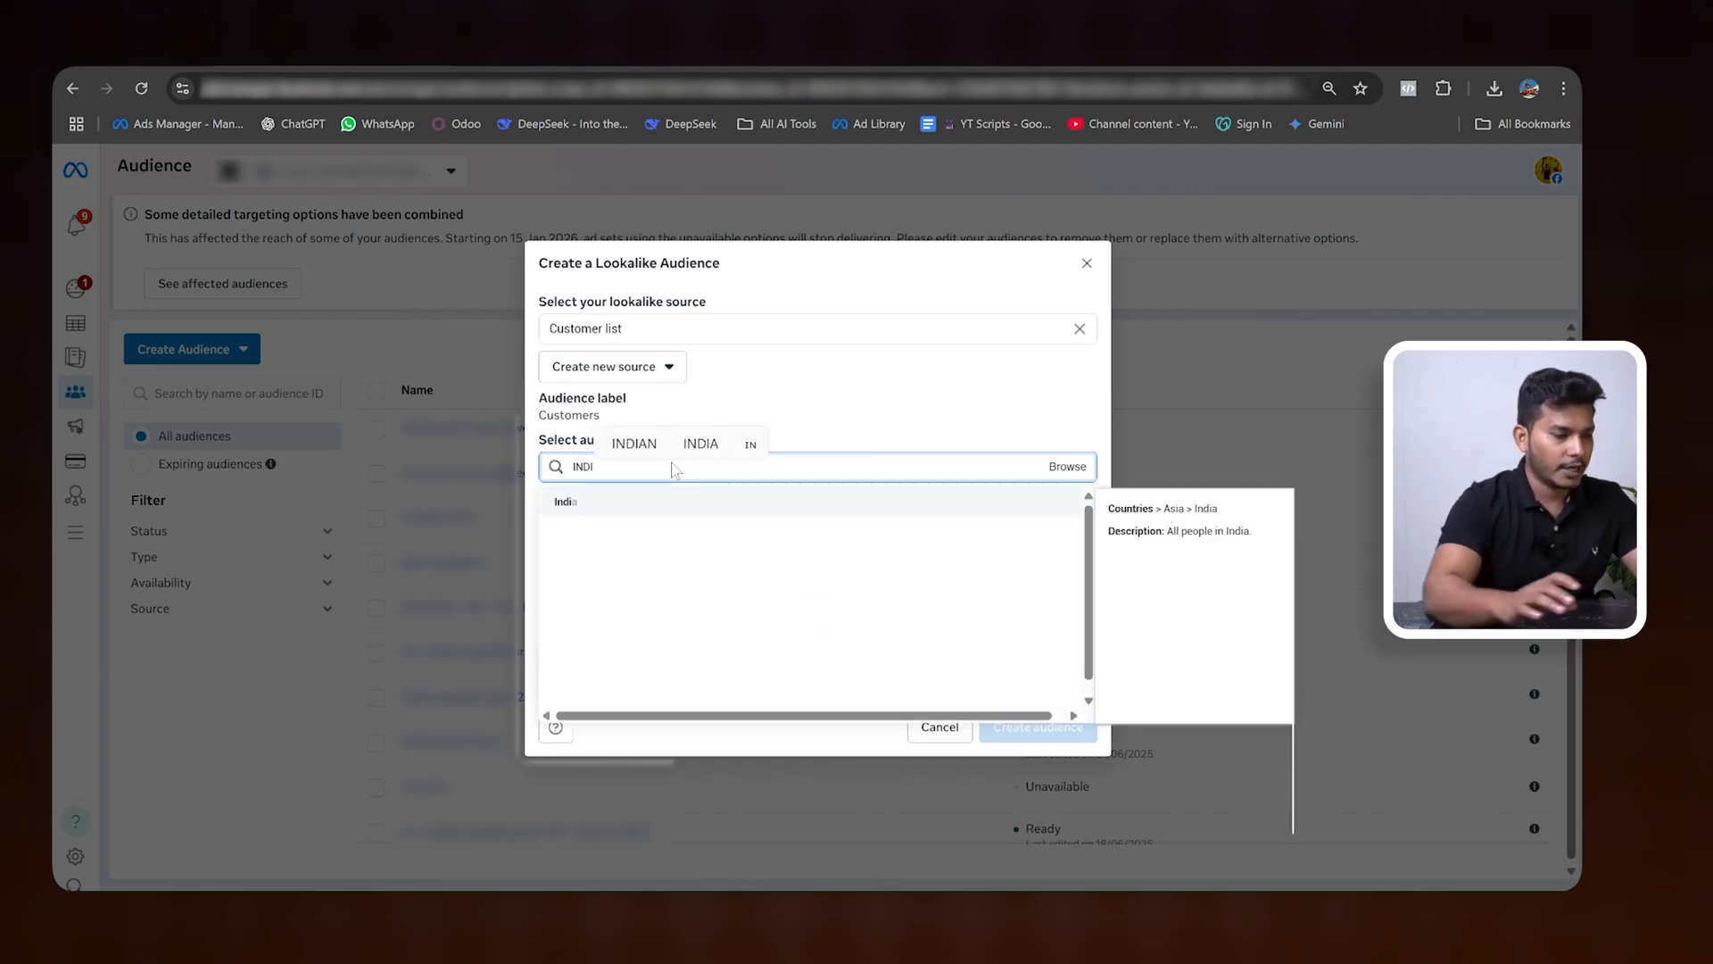
click(566, 507)
click(910, 356)
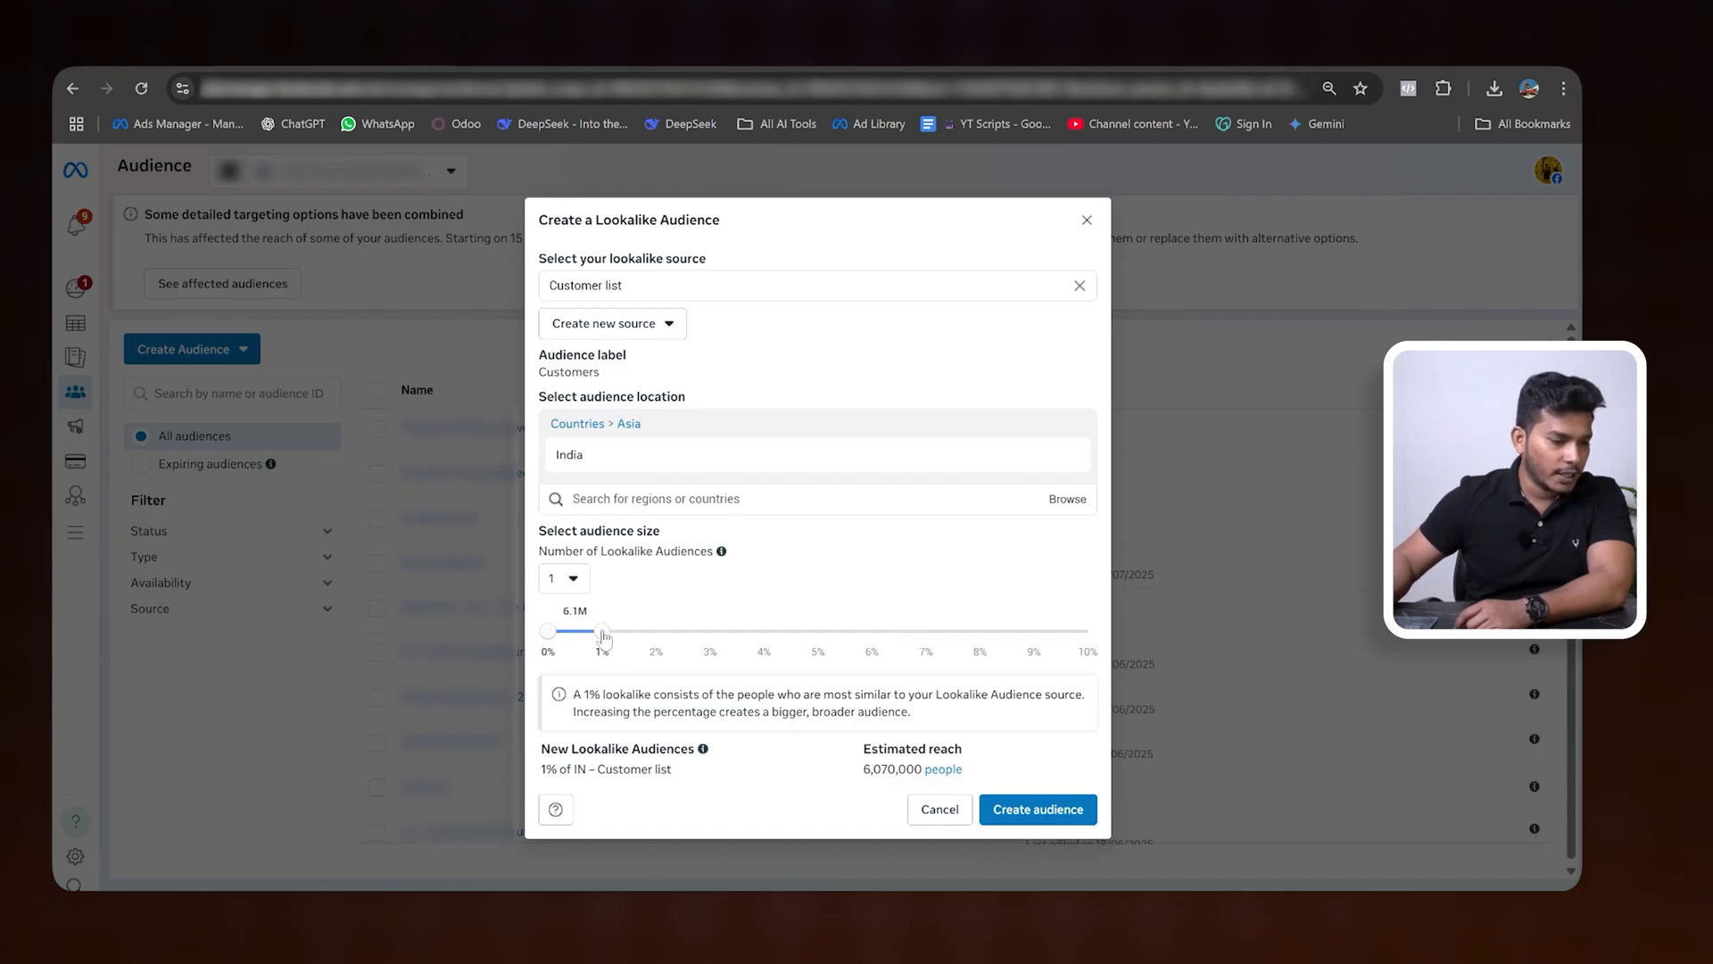
- Try a 3% audience size for the Customer list lookalike and examine its estimated reach
mouse_move(604, 635)
mouse_down()
mouse_move(700, 636)
mouse_move(609, 636)
mouse_up()
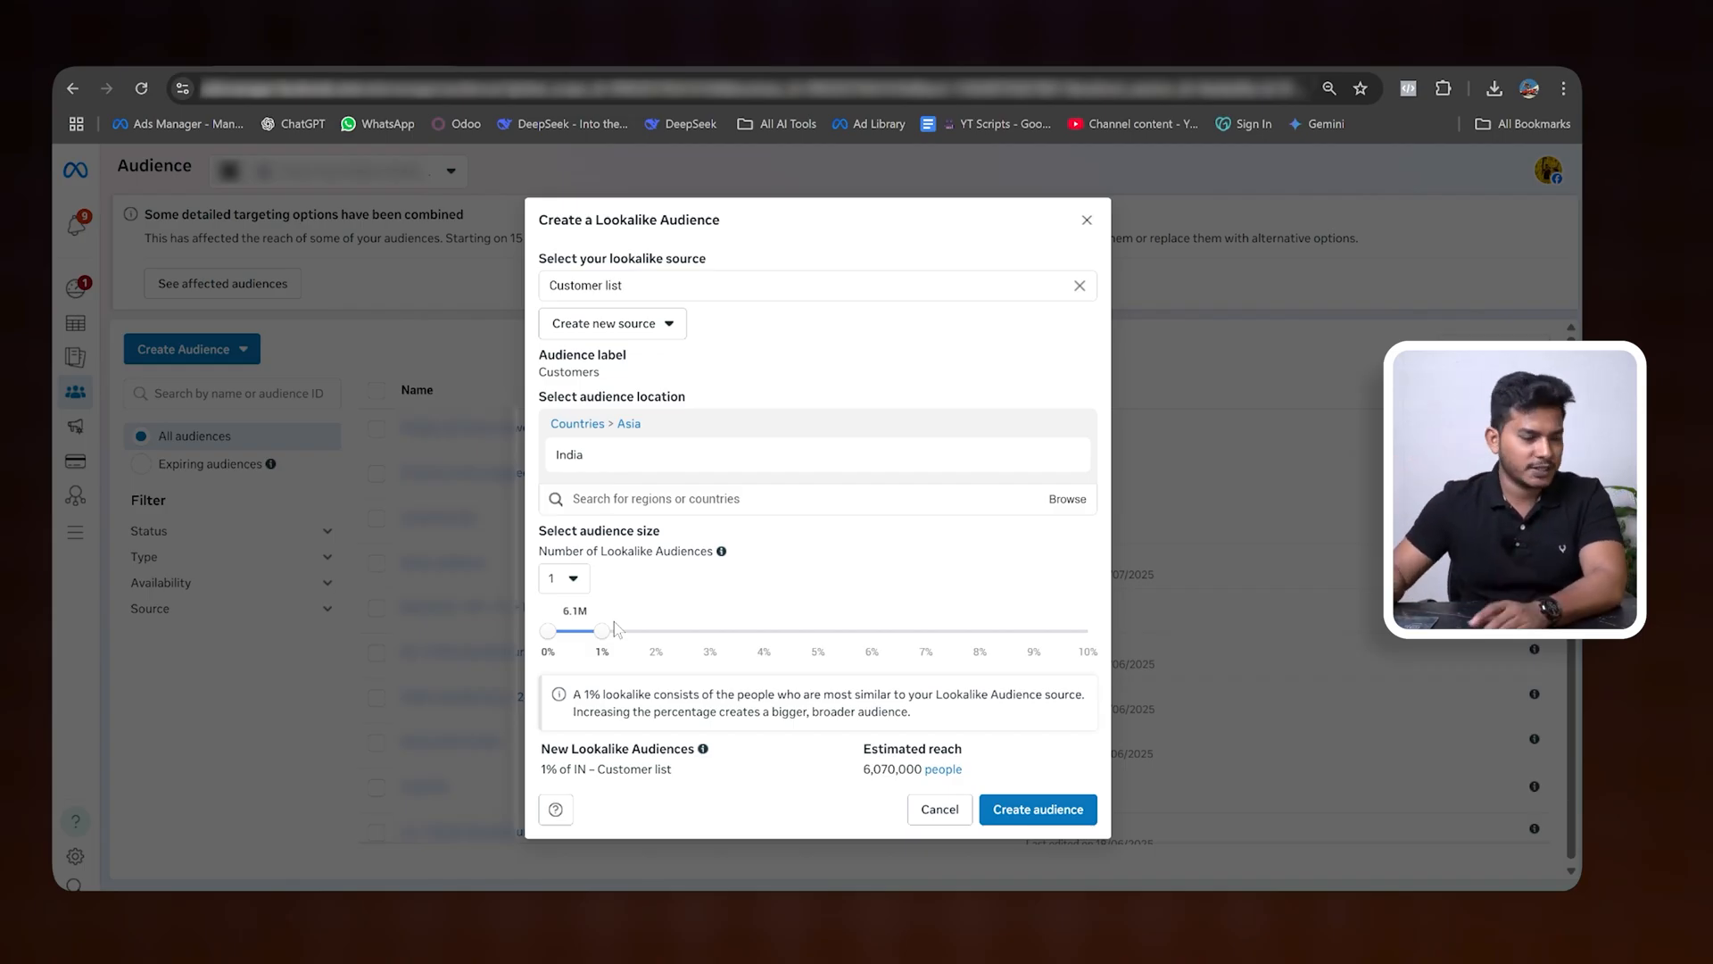
drag(605, 630, 707, 633)
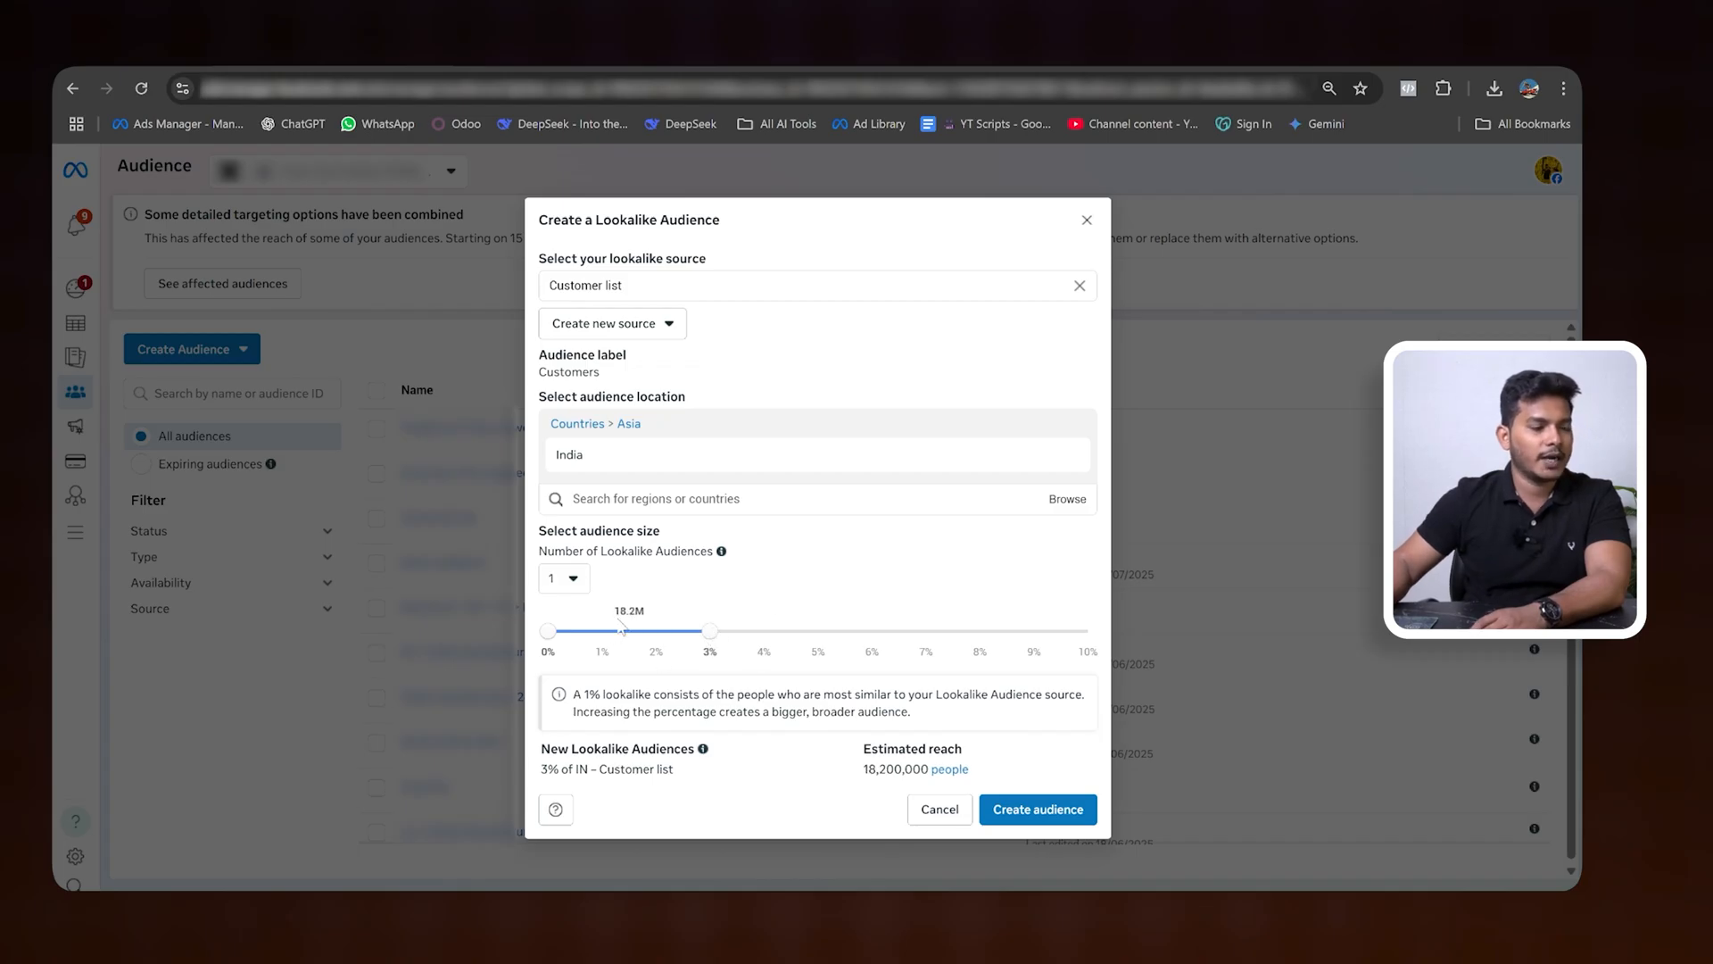
drag(615, 613, 654, 617)
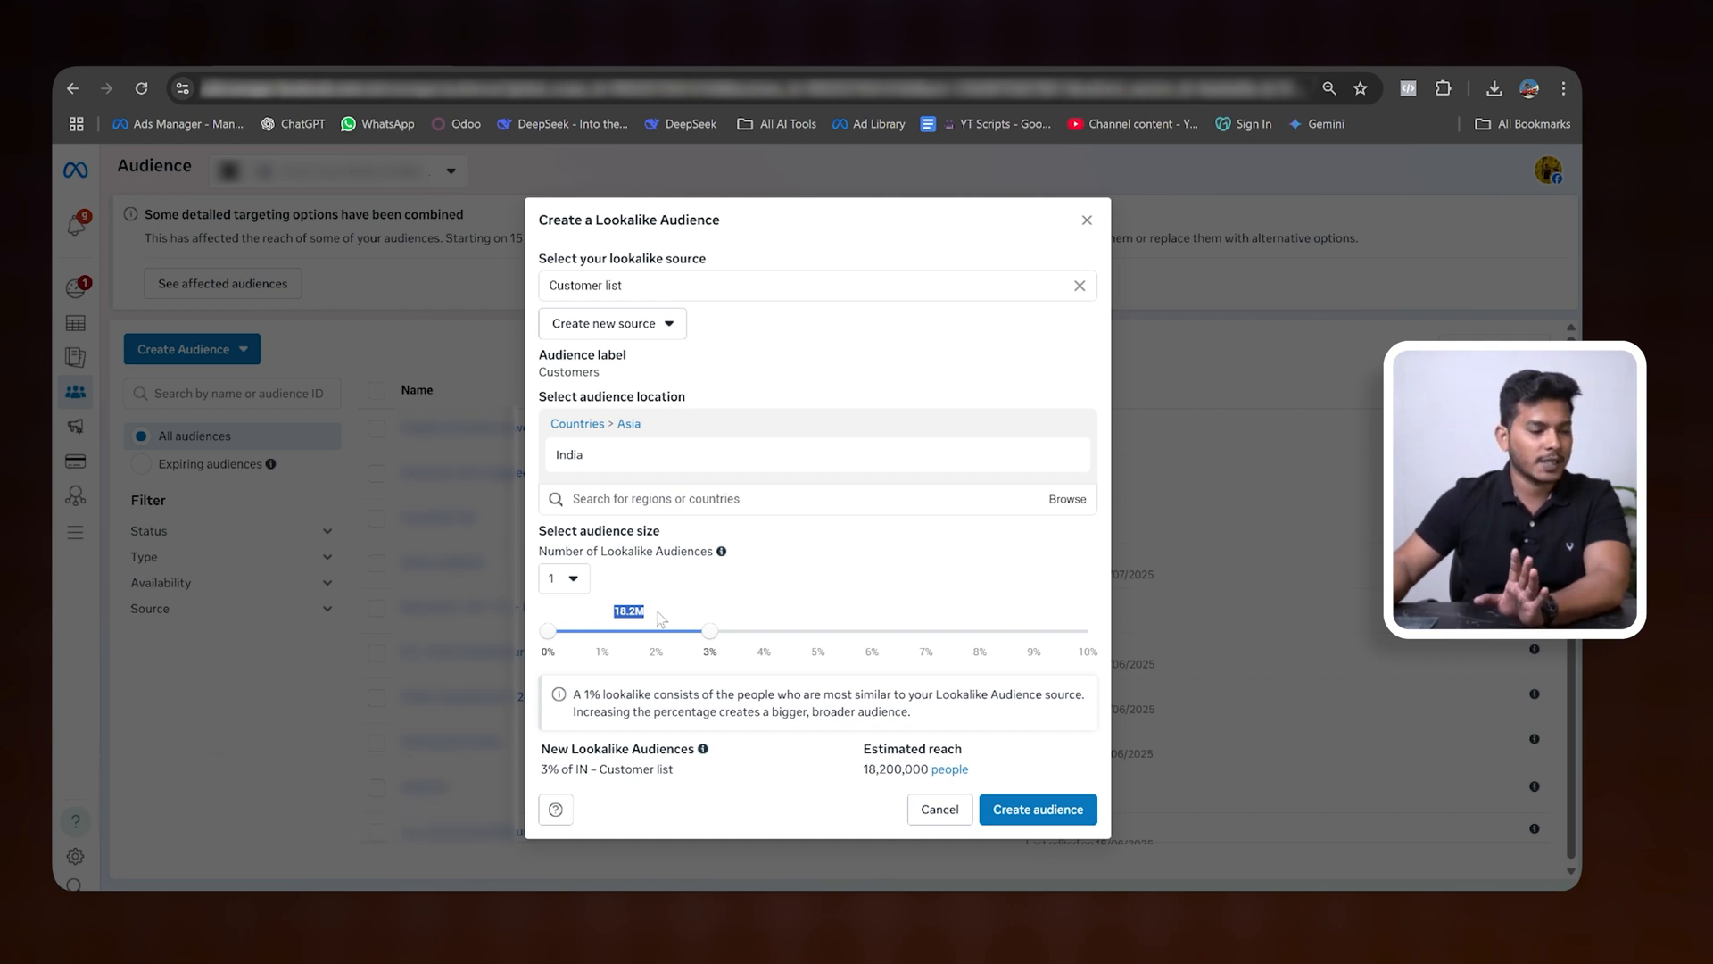
drag(862, 768, 930, 768)
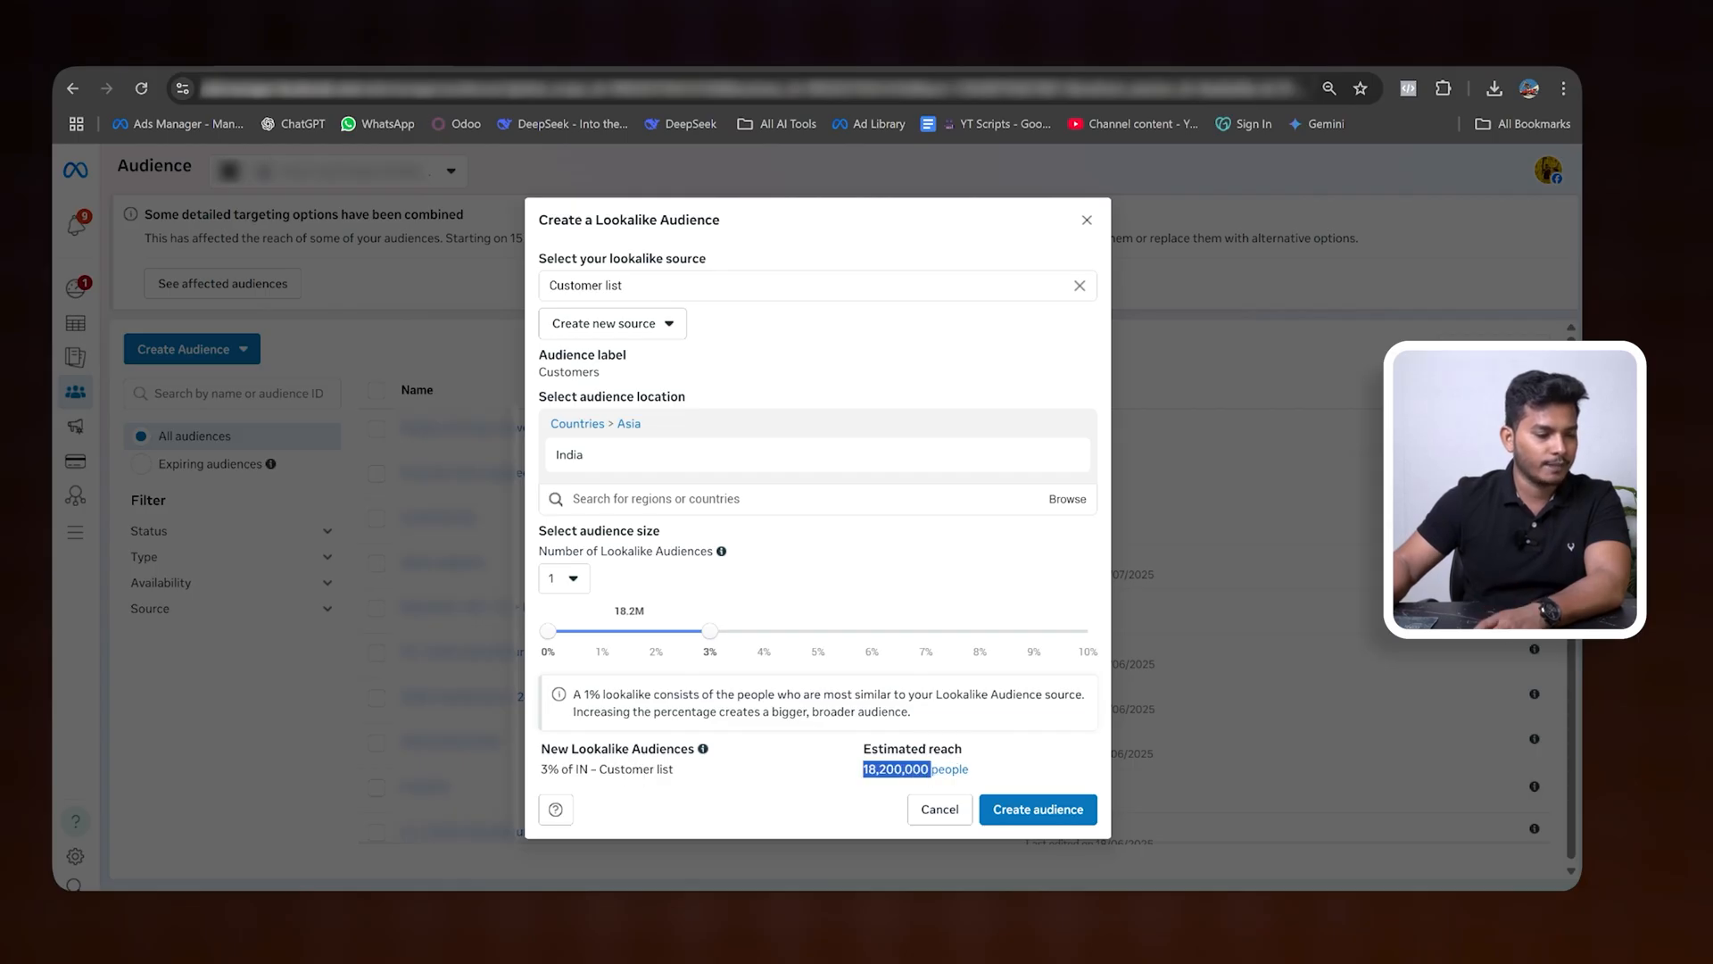
- Set the Customer list lookalike's audience size to 2% and create the audience
drag(712, 635, 662, 641)
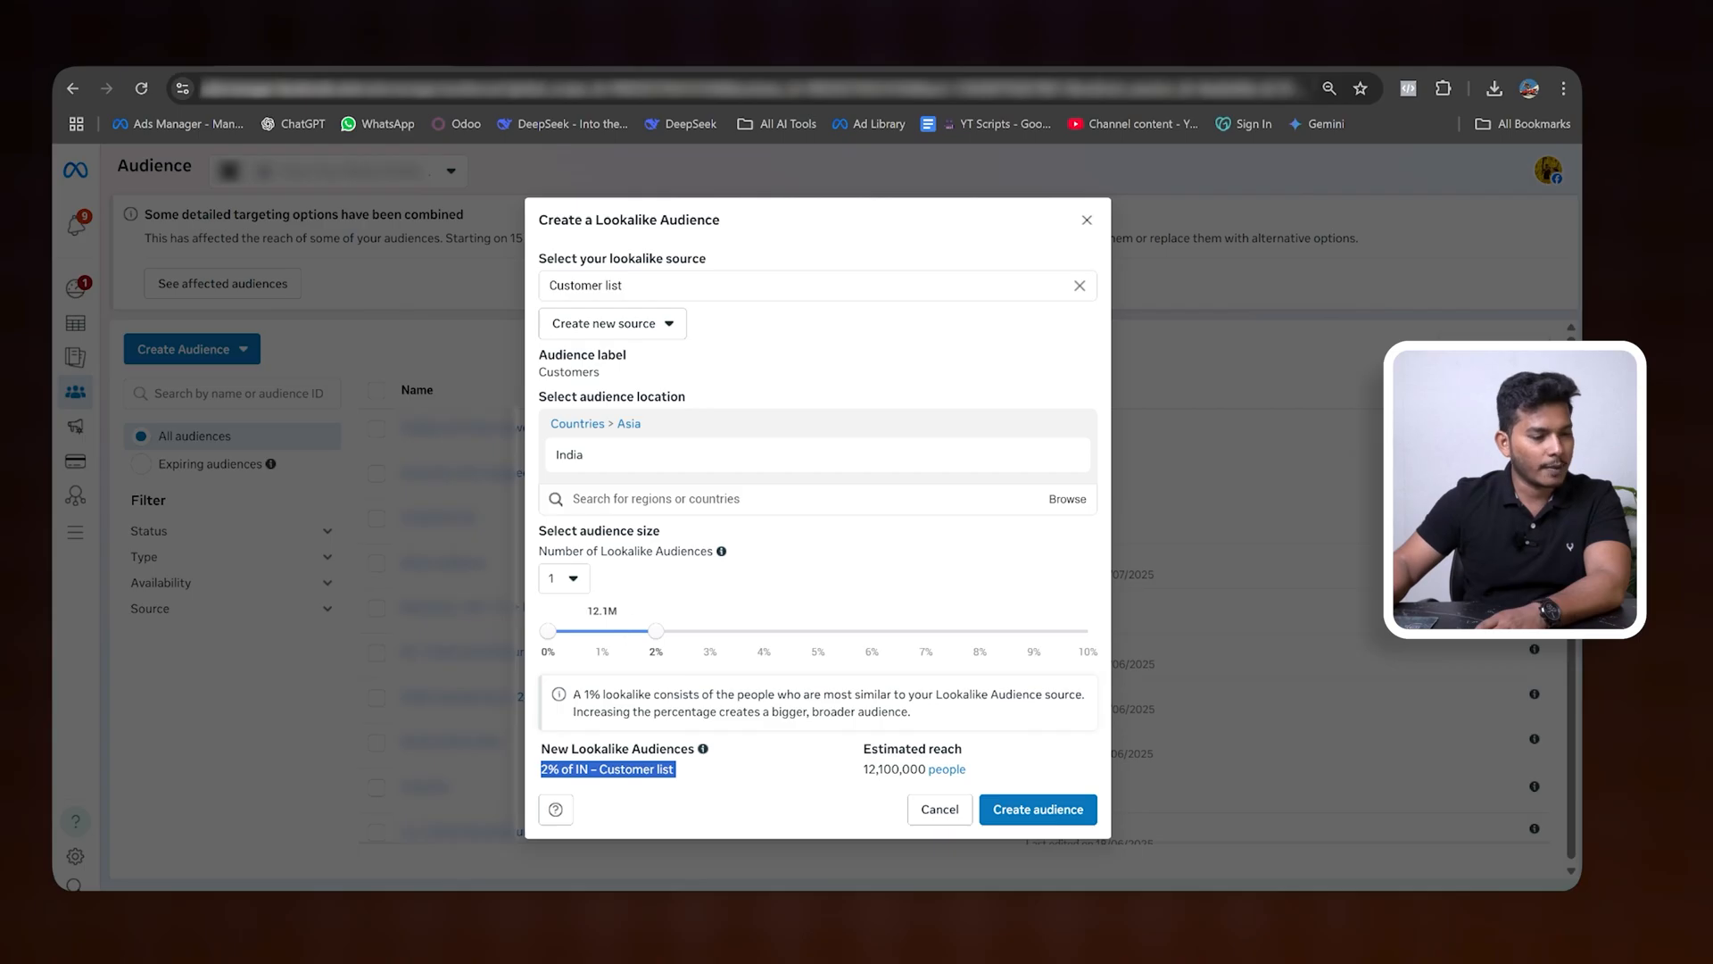
double_click(602, 611)
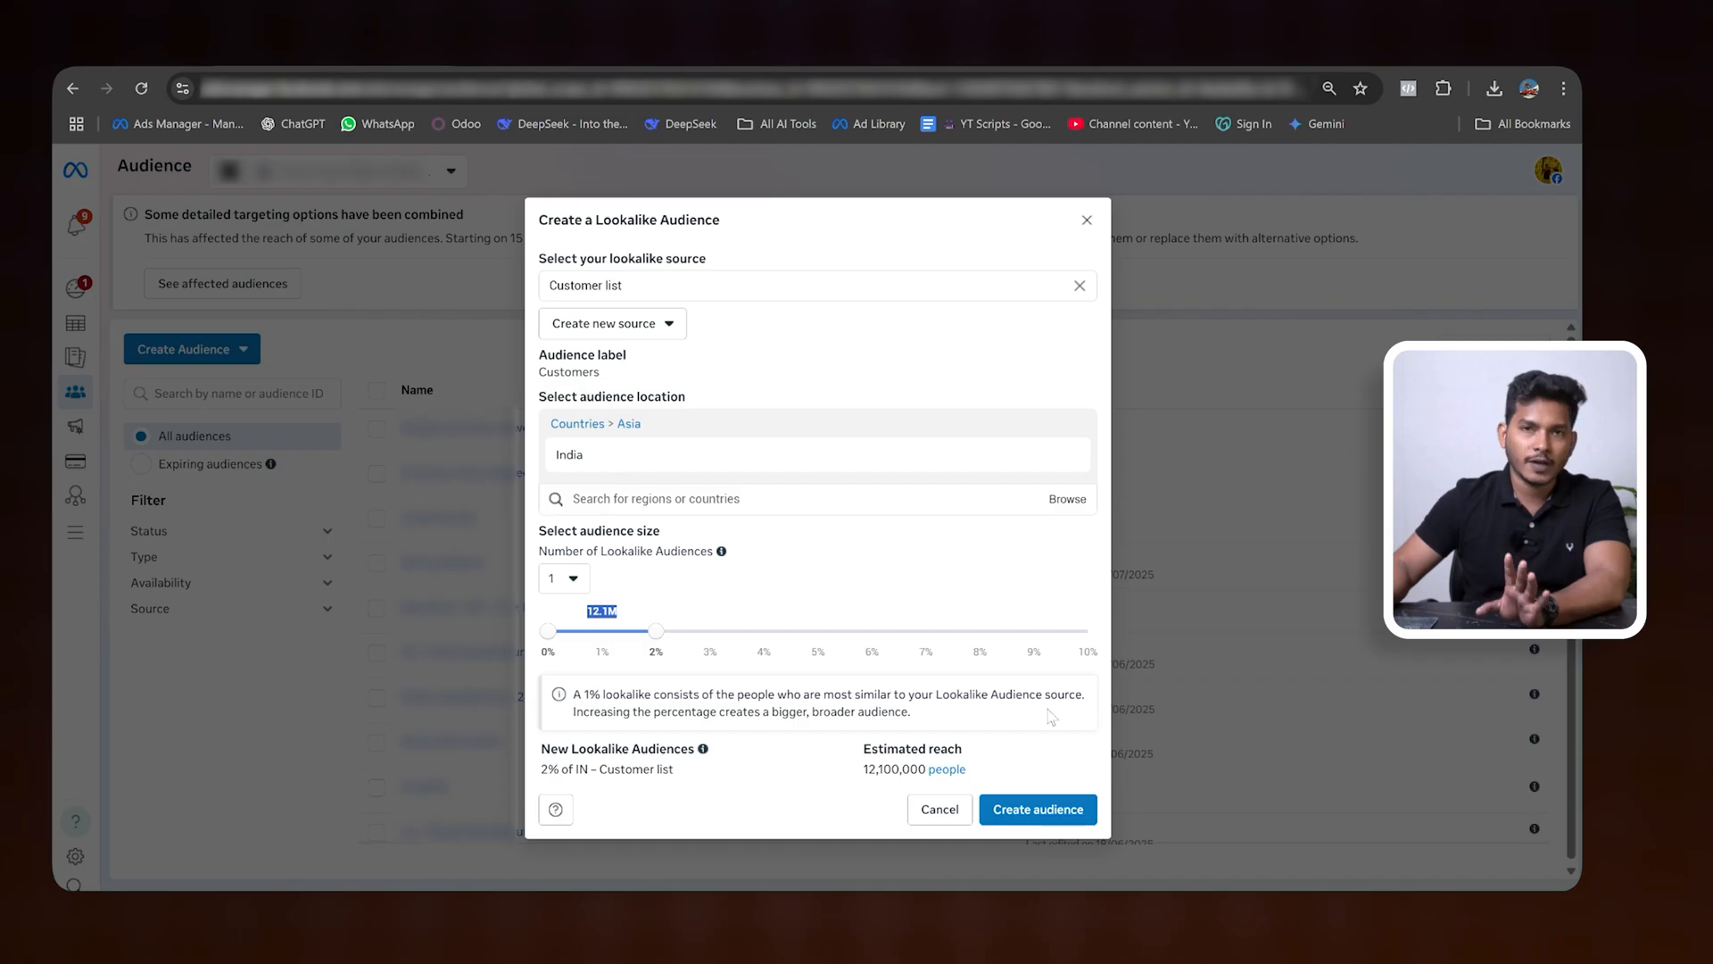
click(1042, 811)
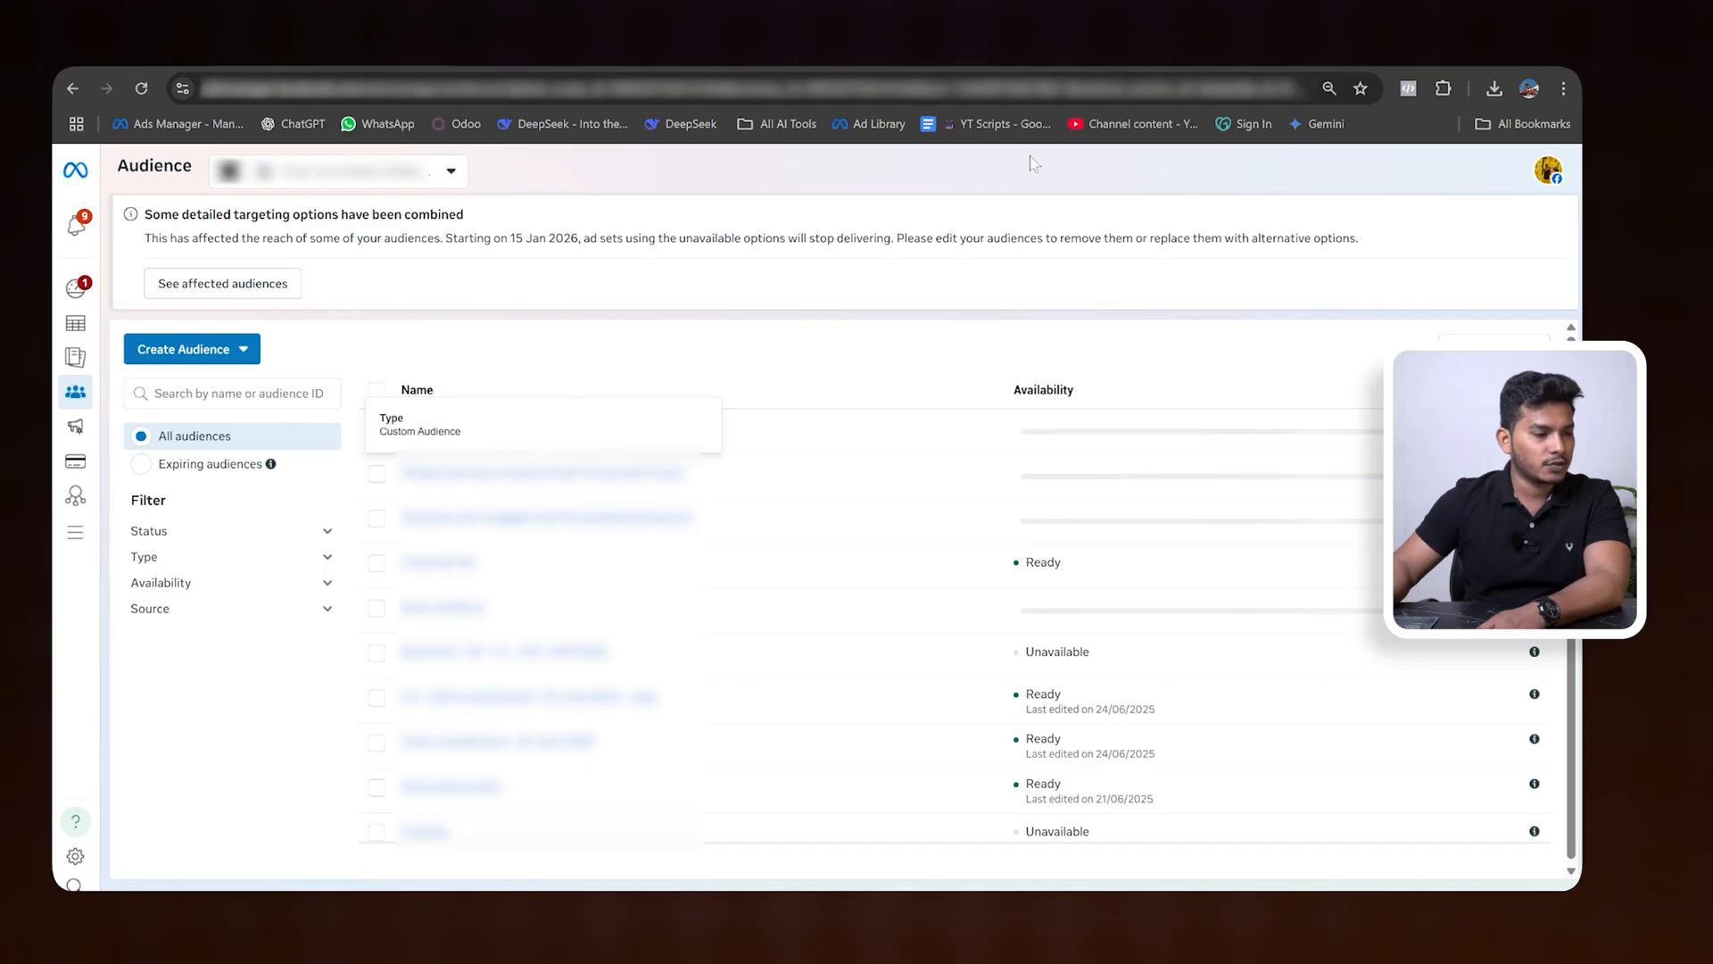
mouse_move(537, 443)
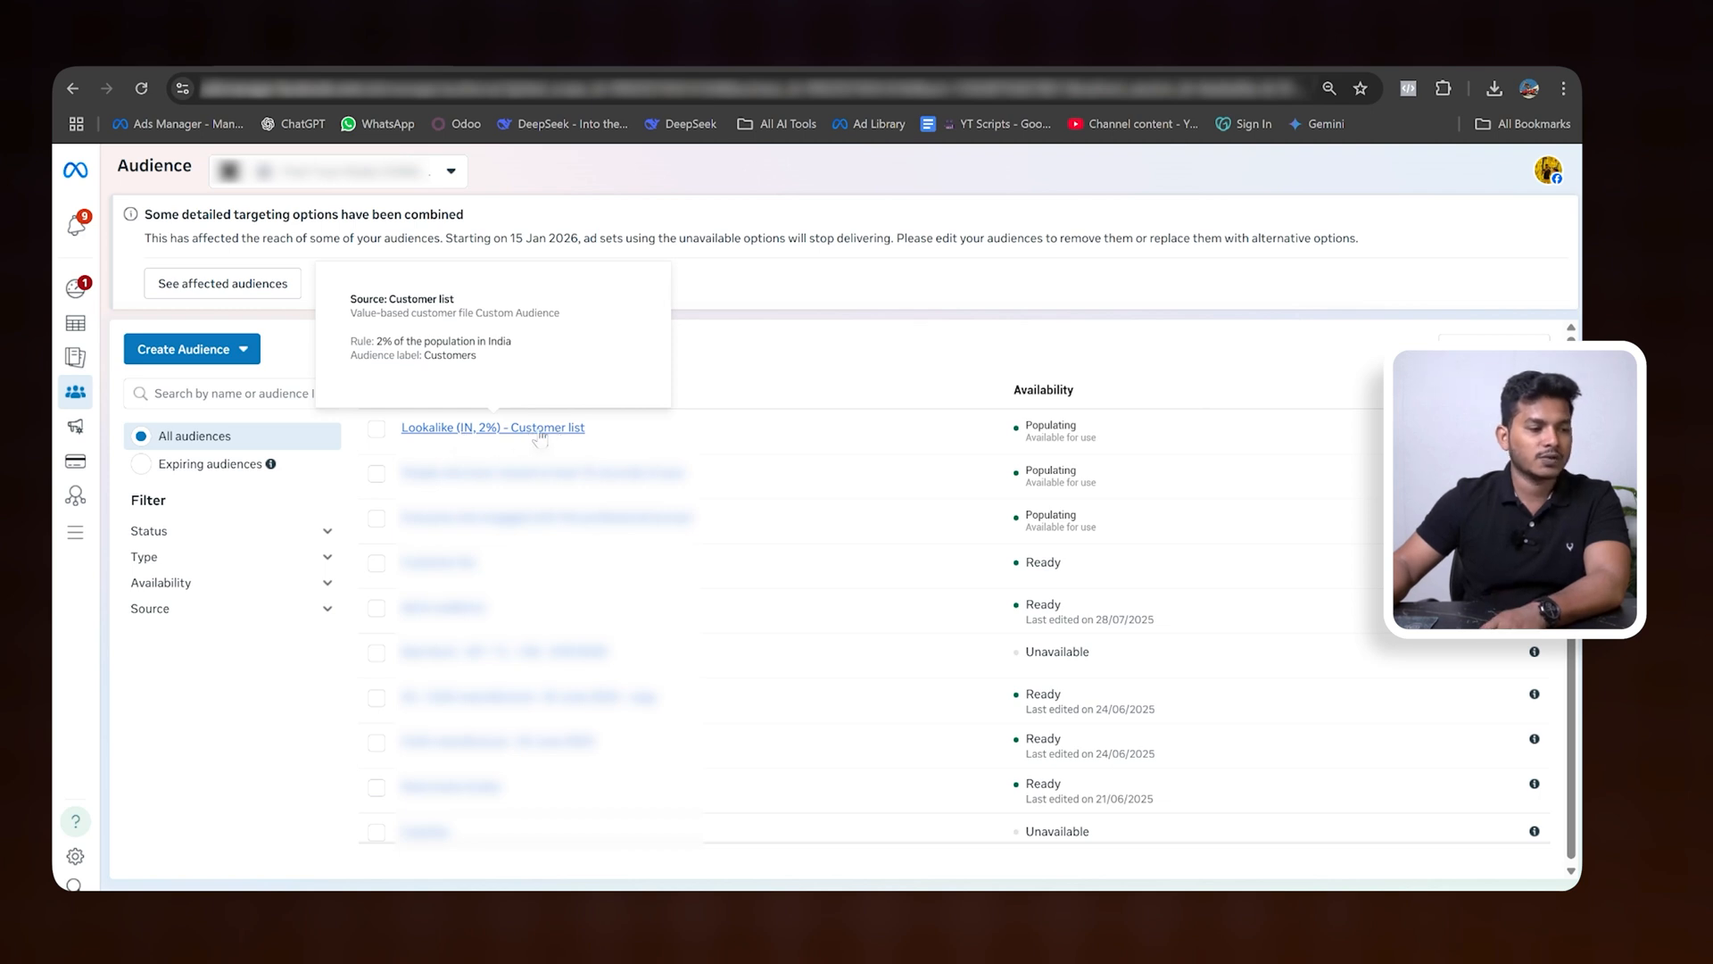
- Start another lookalike audience with the page "Kalakar - The Bnarashi Saree House" from the other sources as its source
click(239, 348)
click(203, 423)
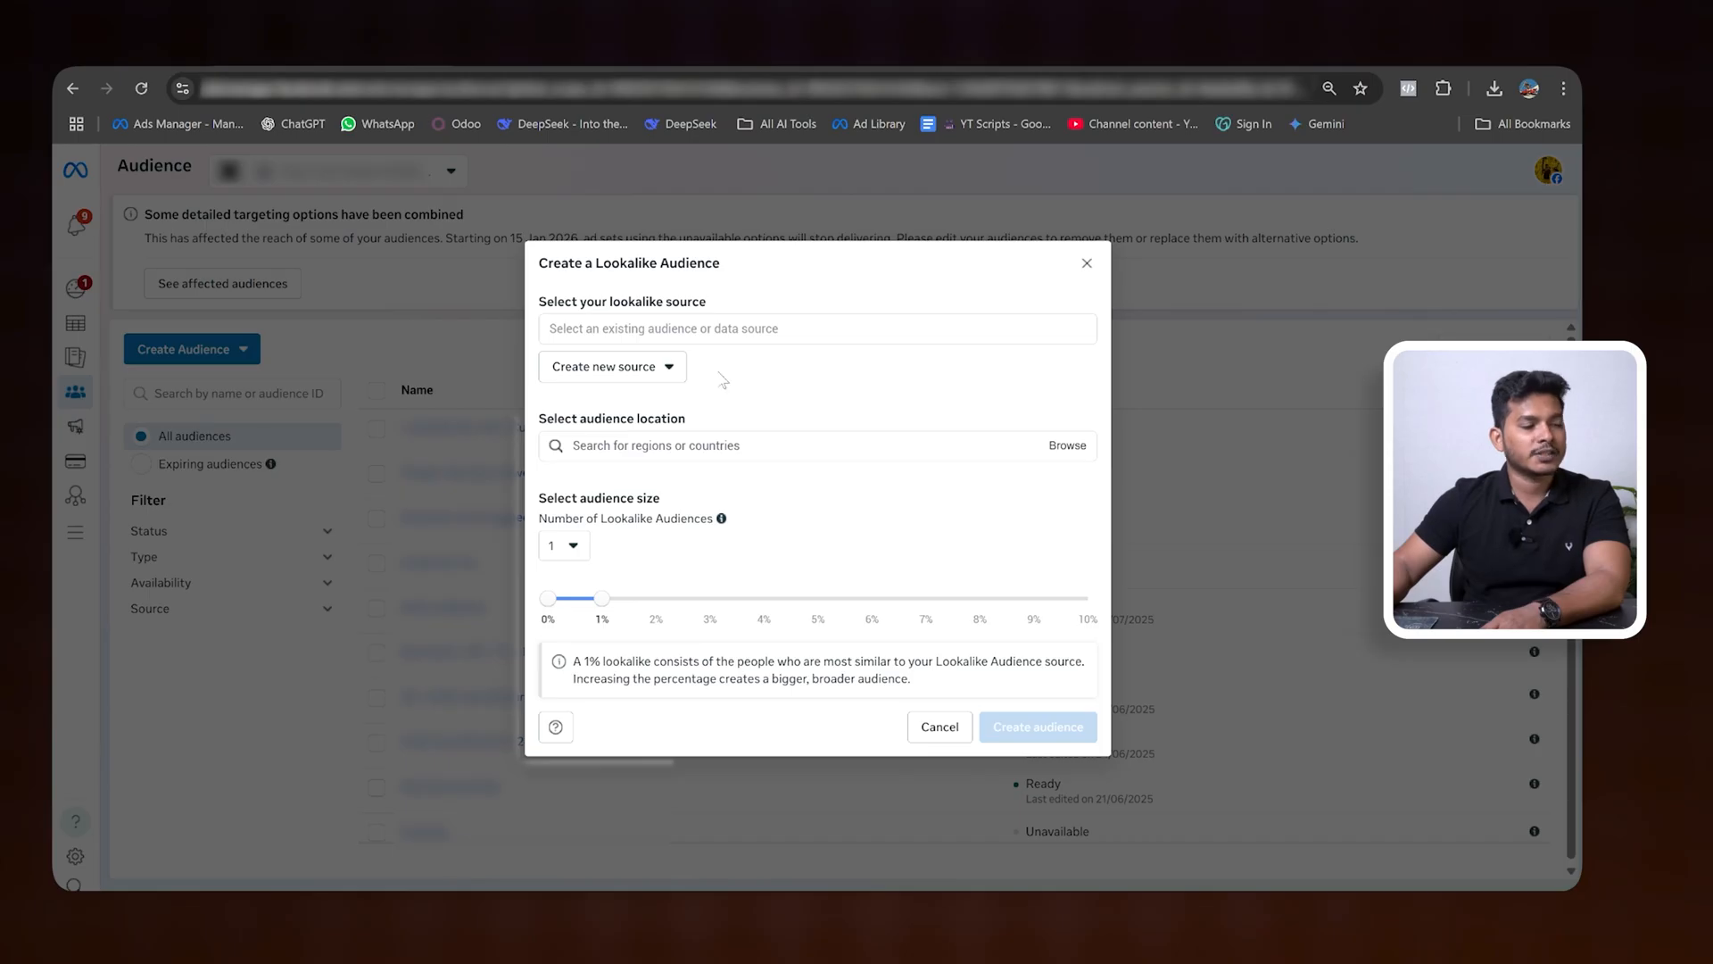
click(818, 329)
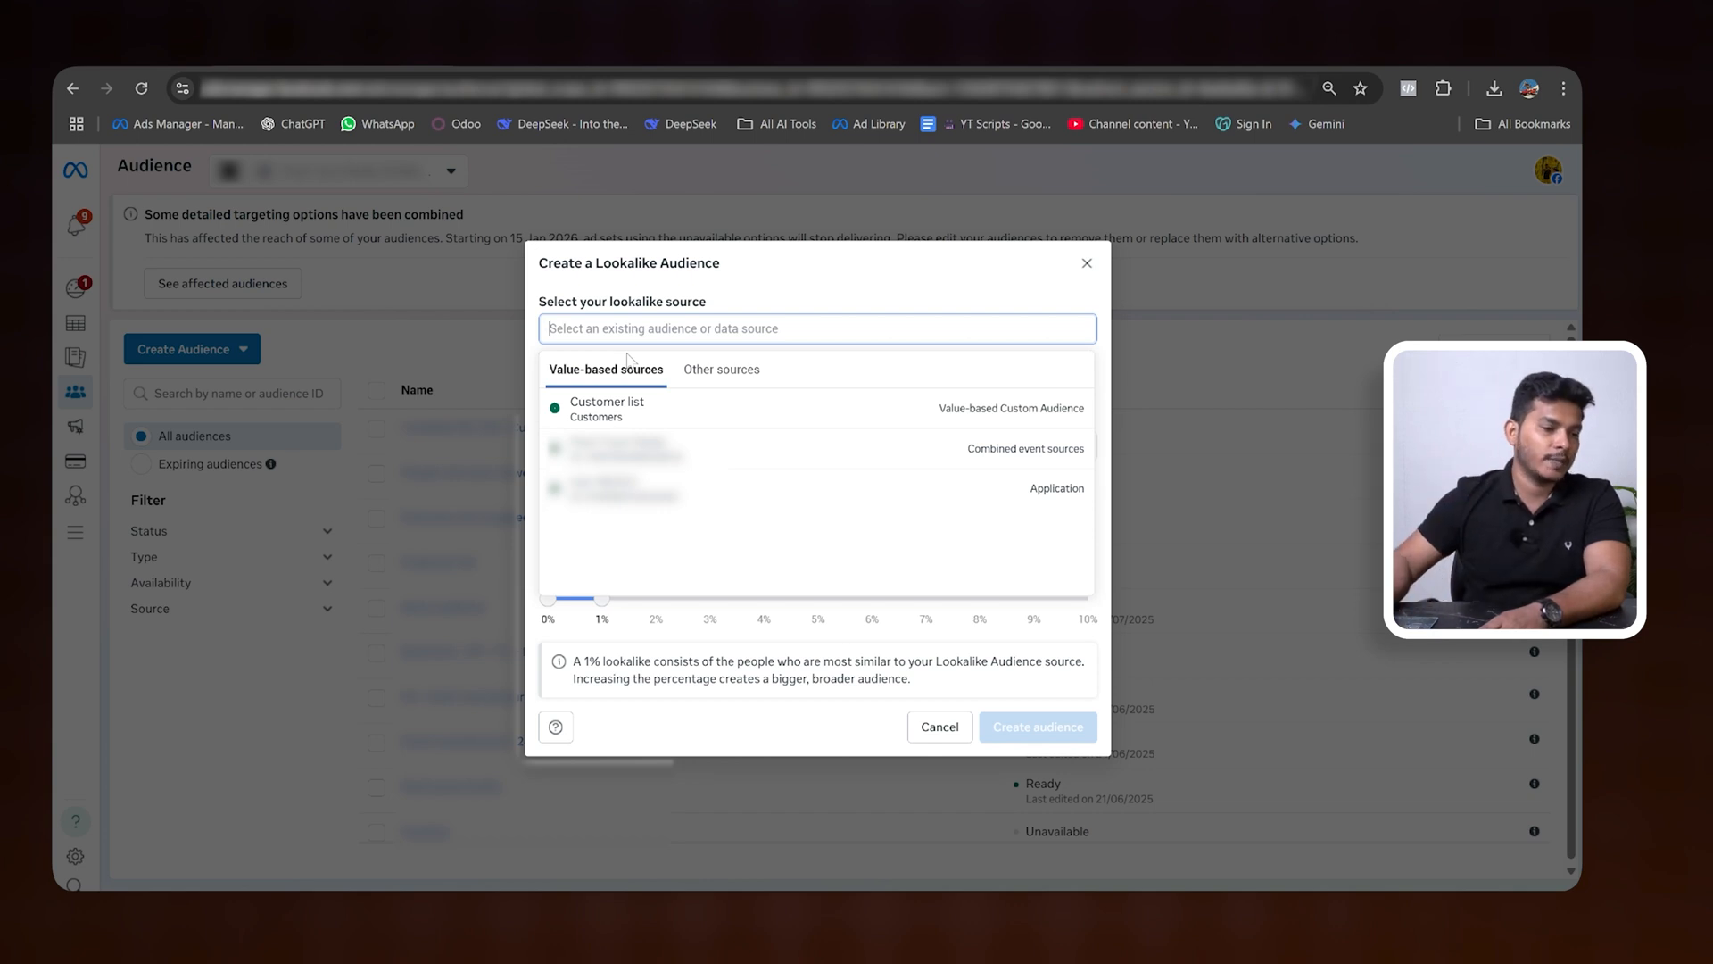
click(742, 373)
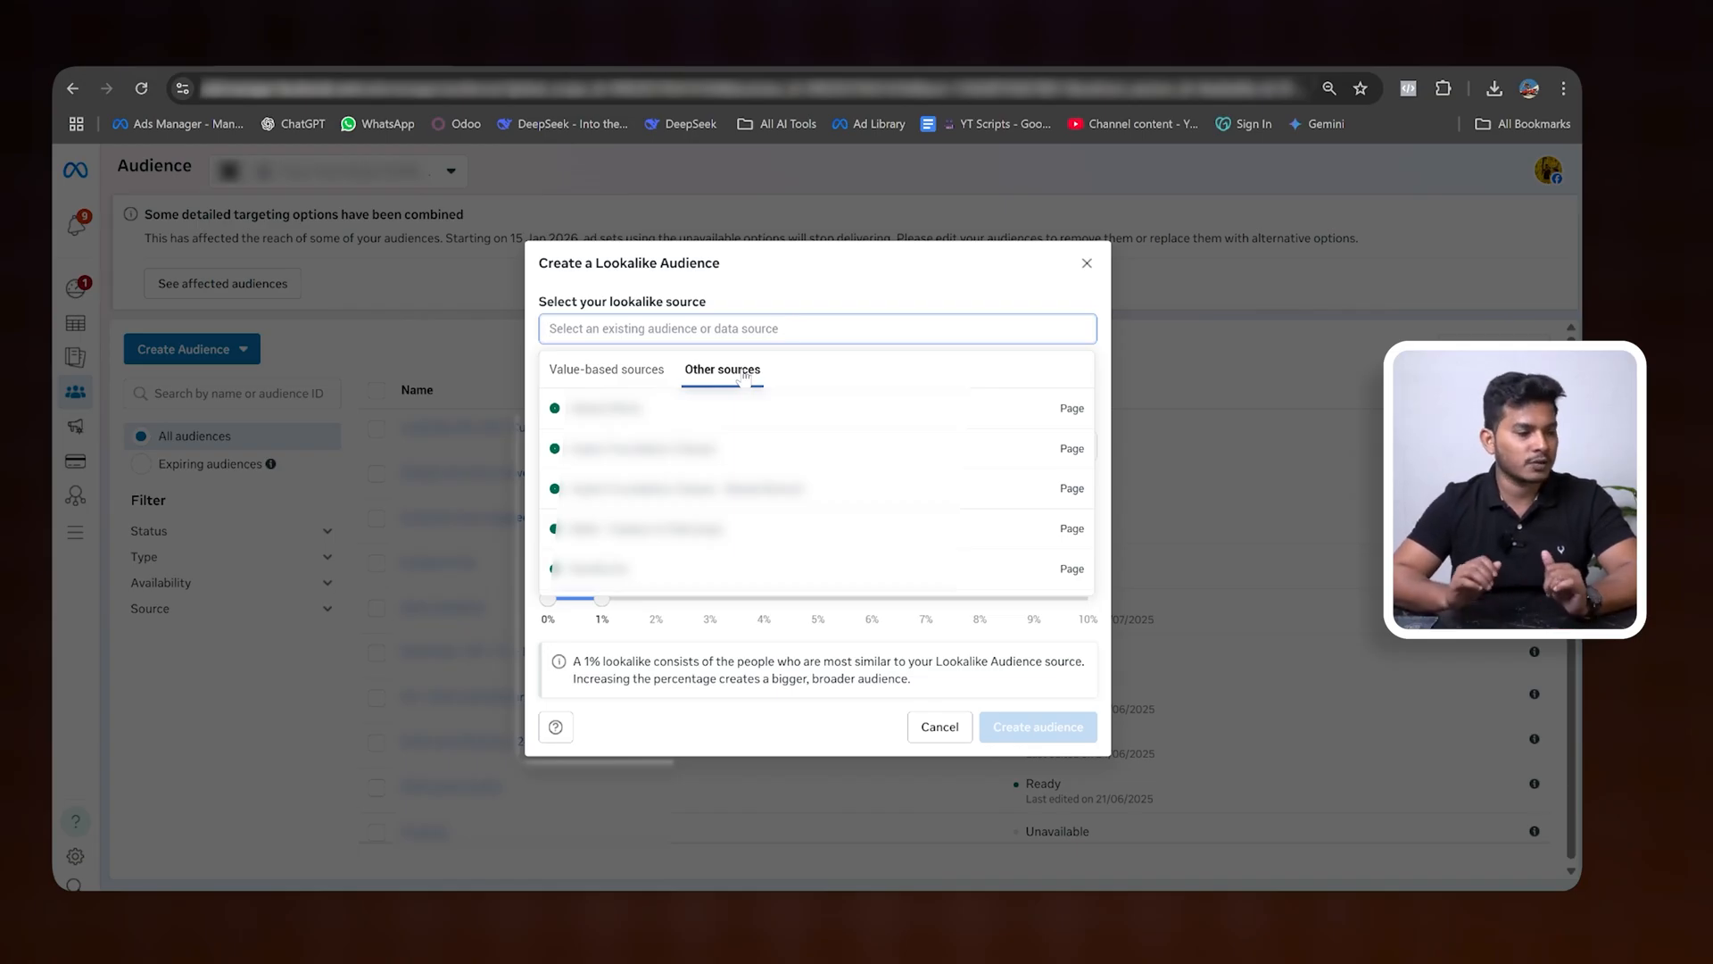
scroll(700, 482, down, 5)
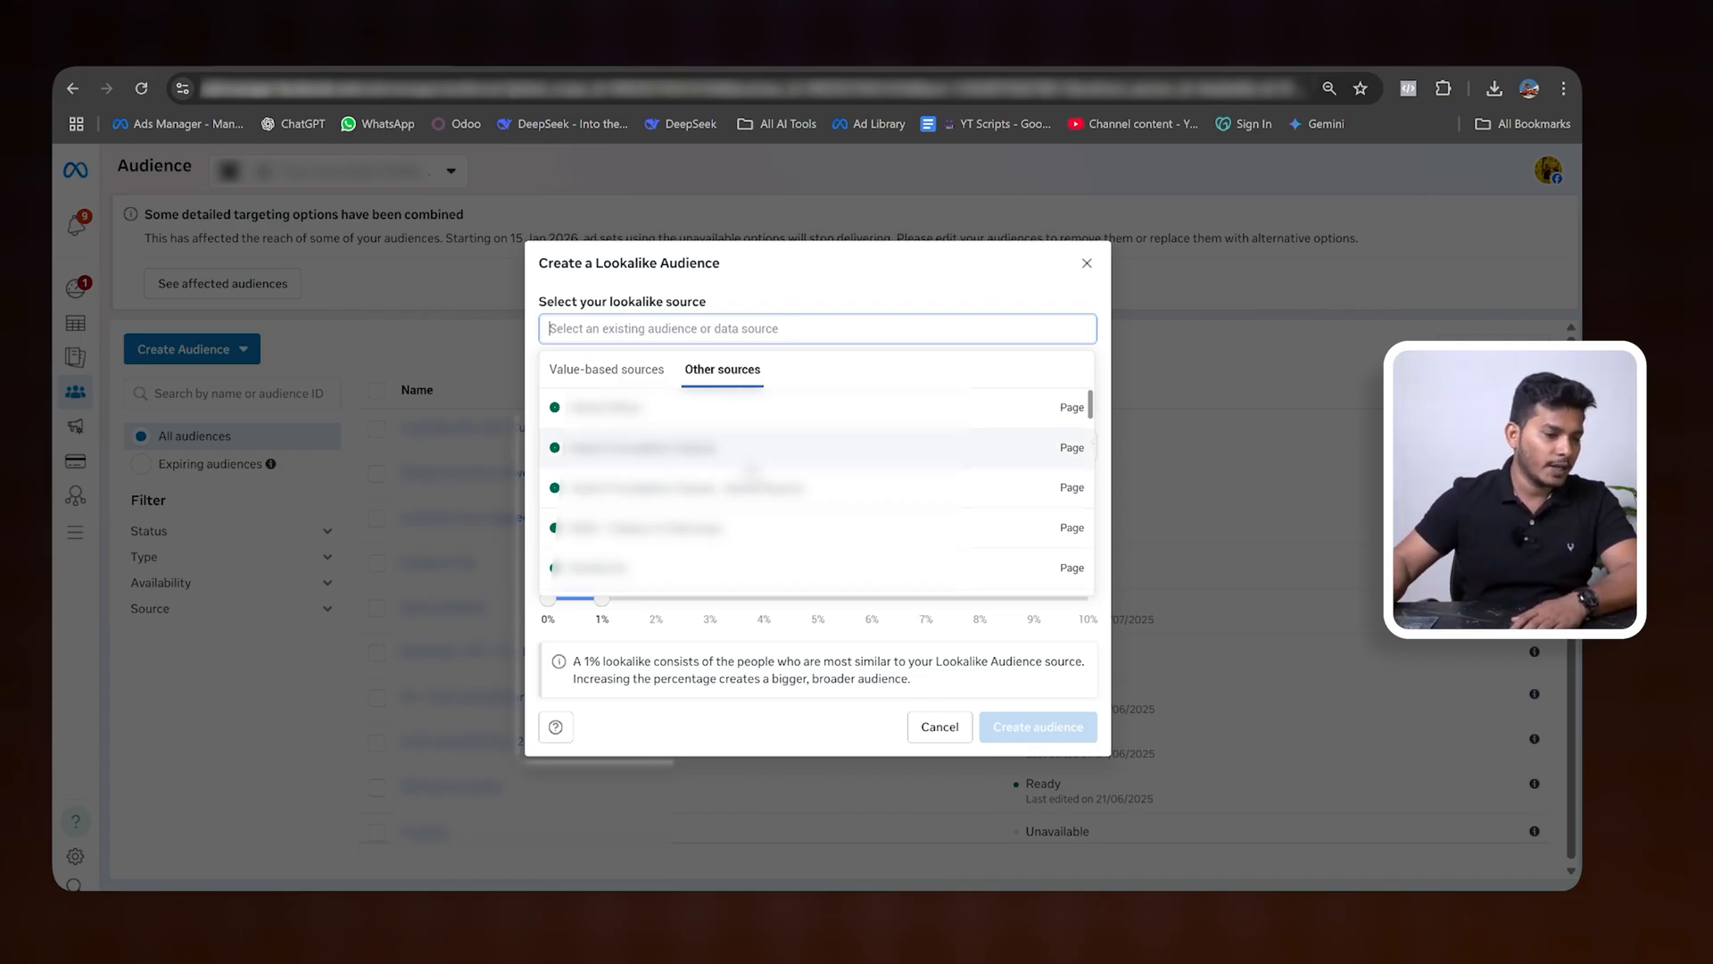
scroll(714, 482, down, 4)
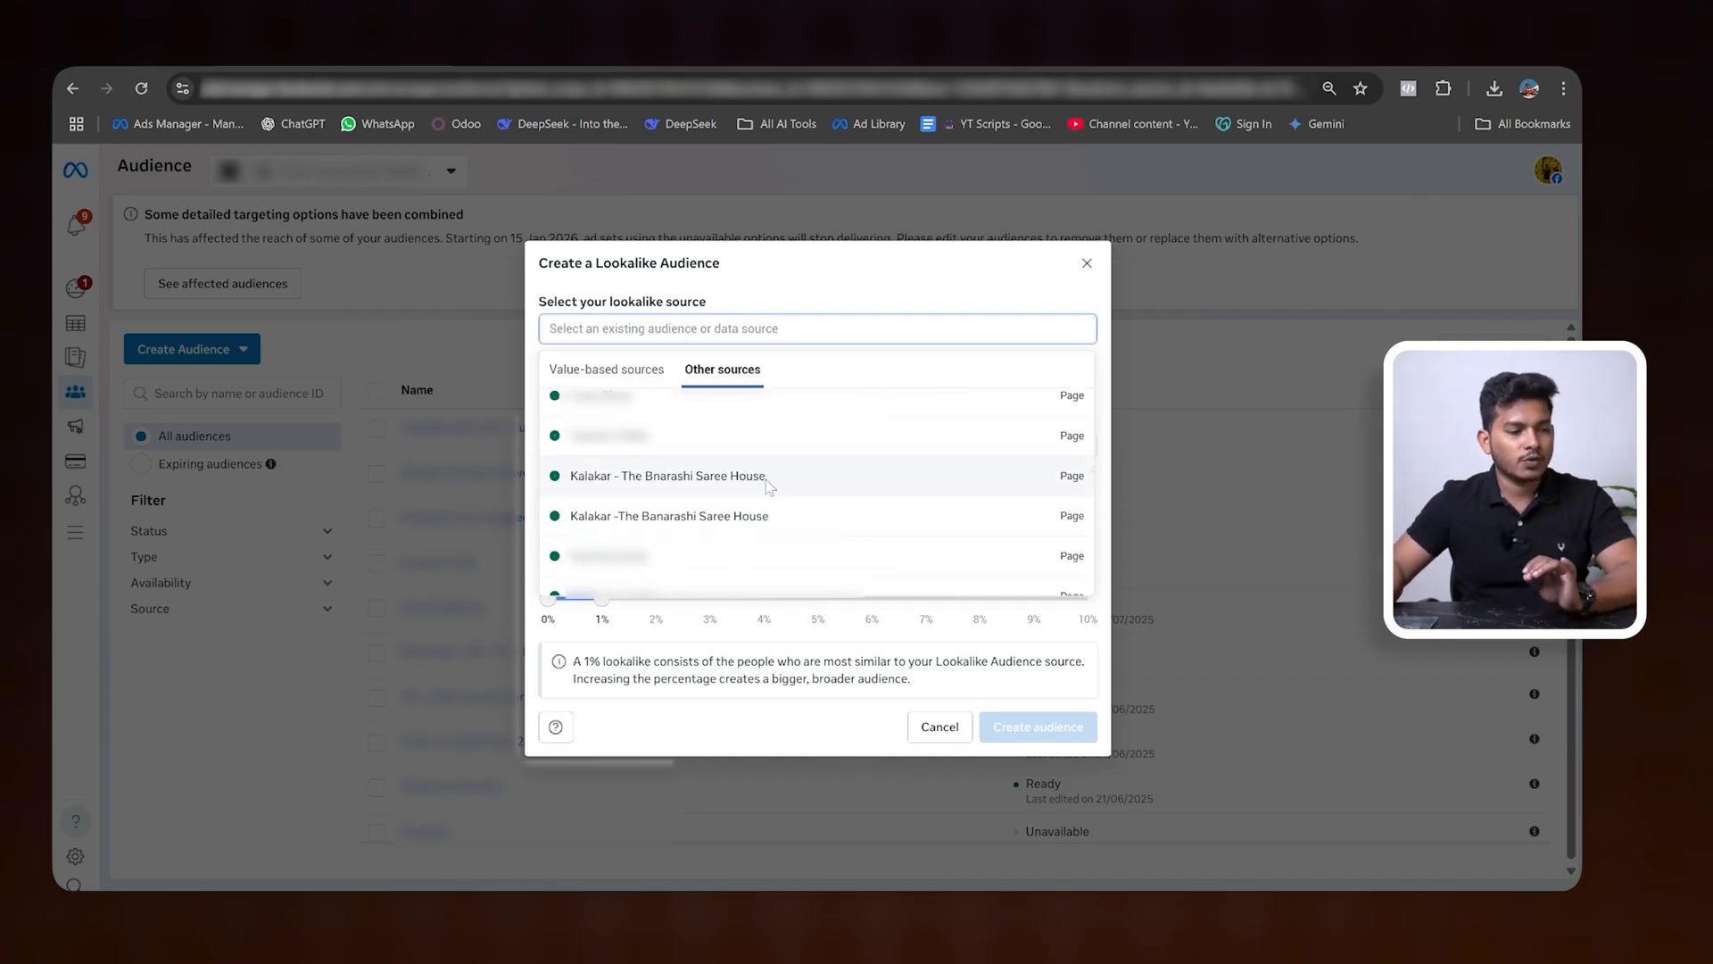
click(763, 482)
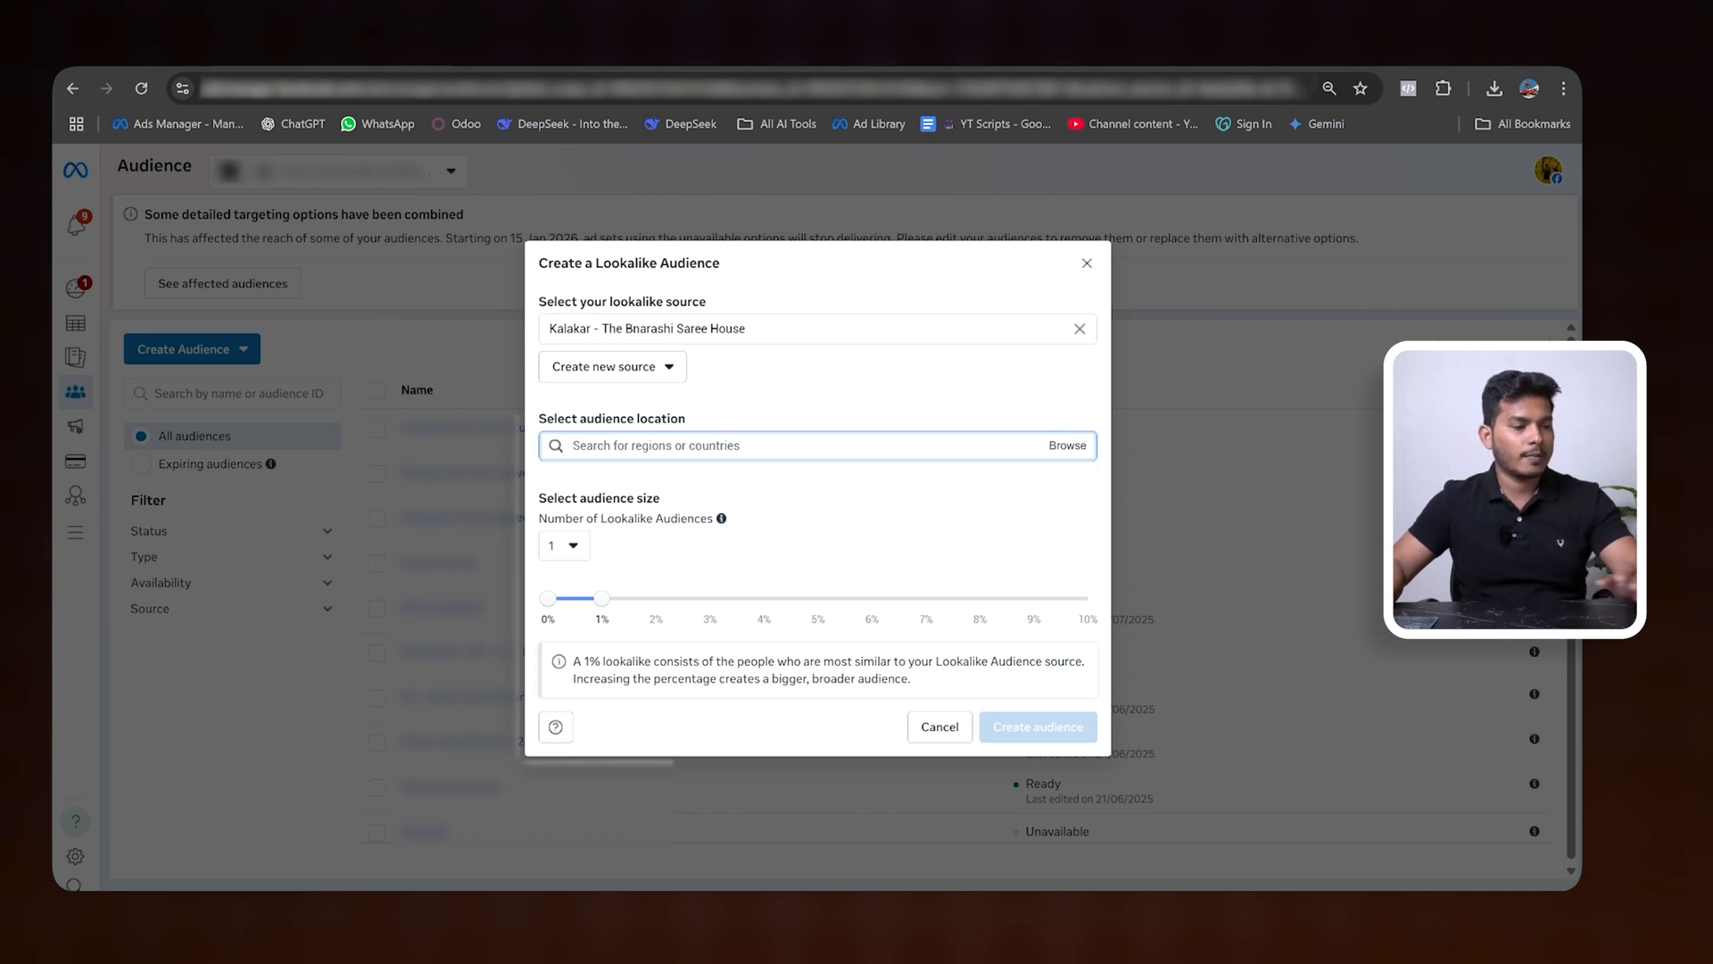
- Set the page-based lookalike's audience location to India and its audience size to 2%
text(IND)
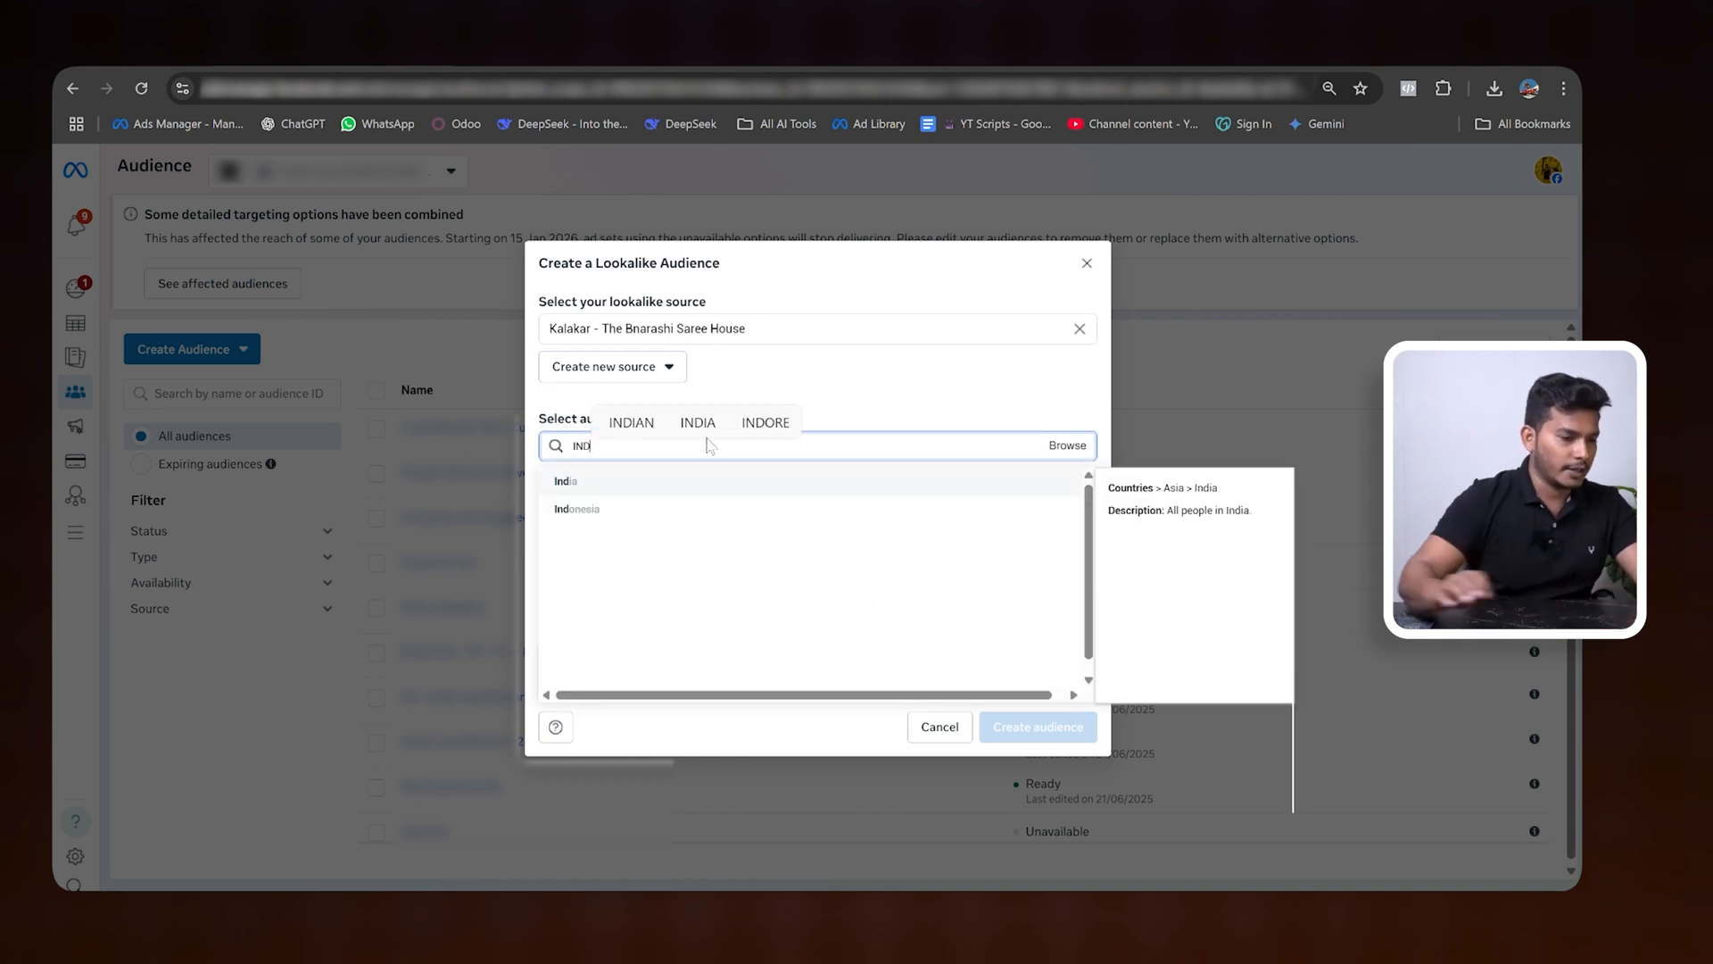
click(576, 483)
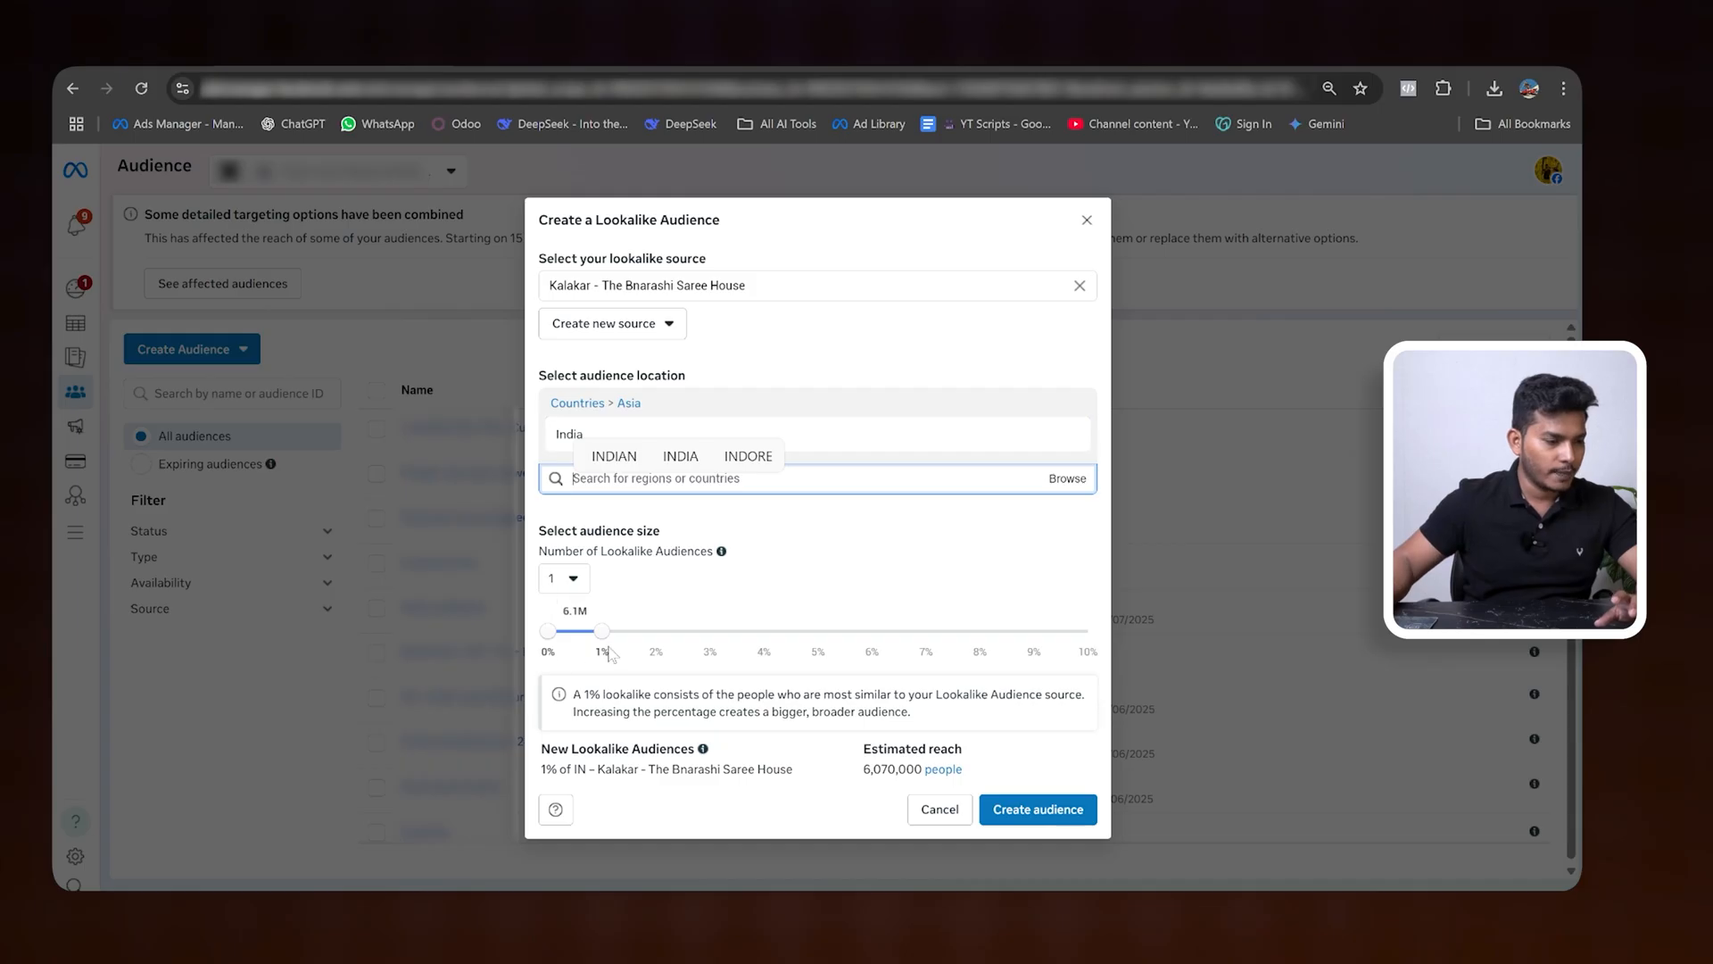
drag(605, 637, 656, 631)
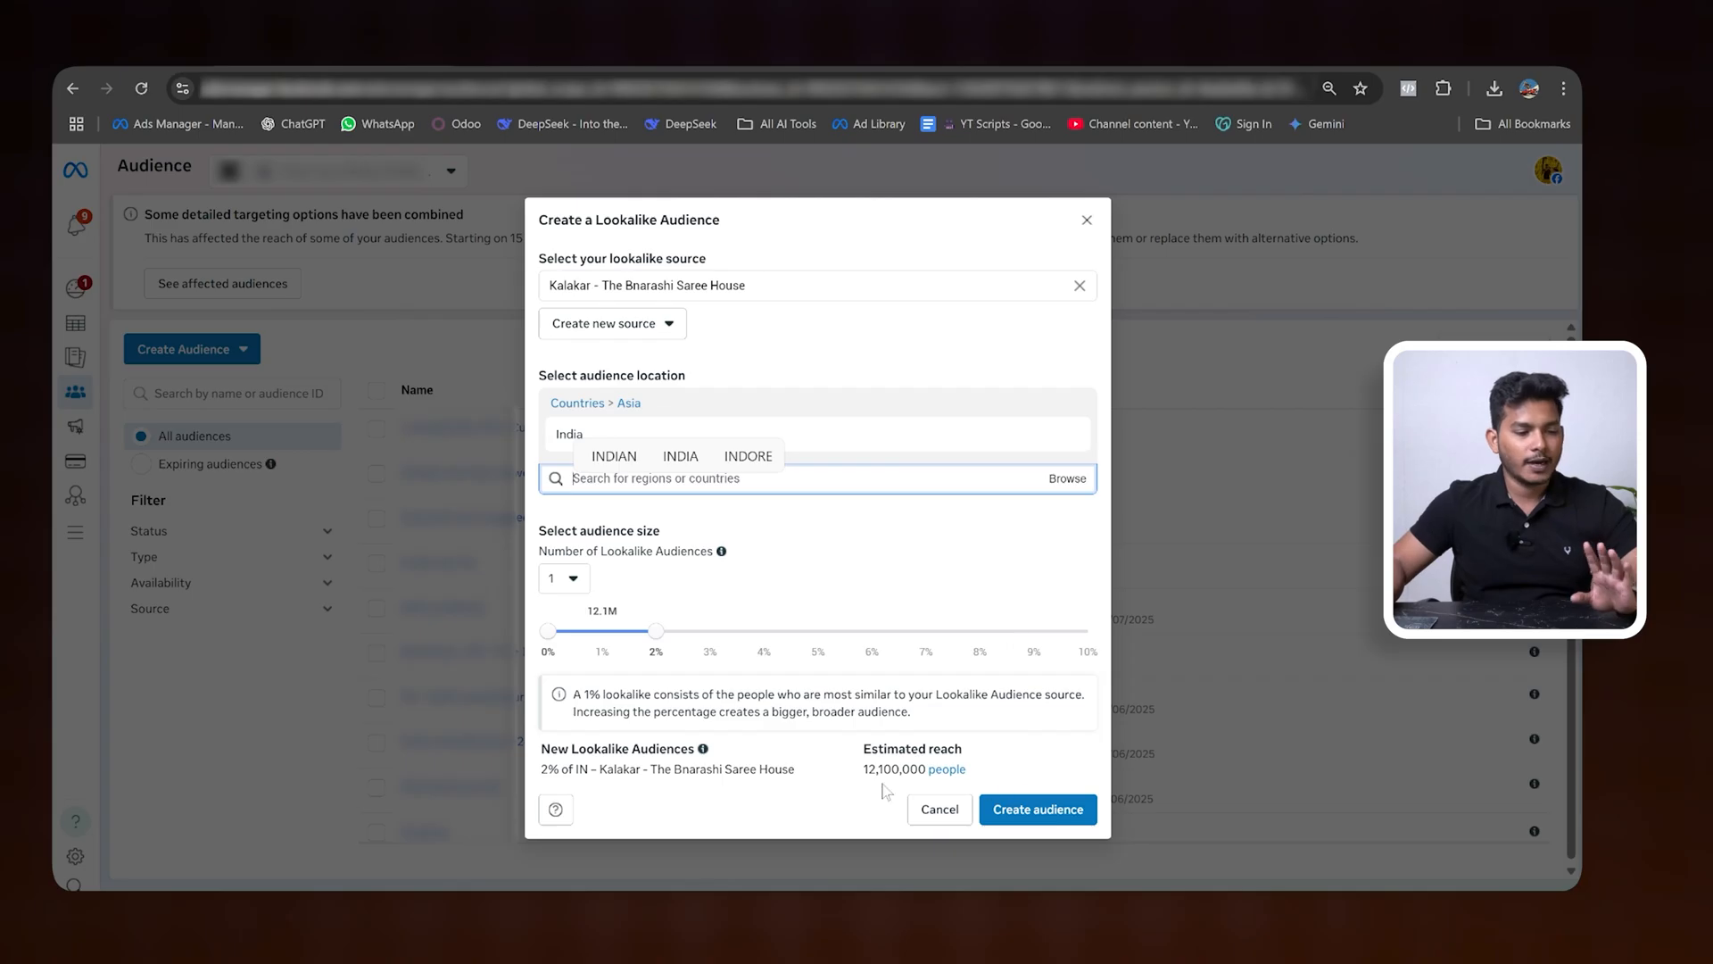
drag(864, 769, 1026, 735)
click(1027, 735)
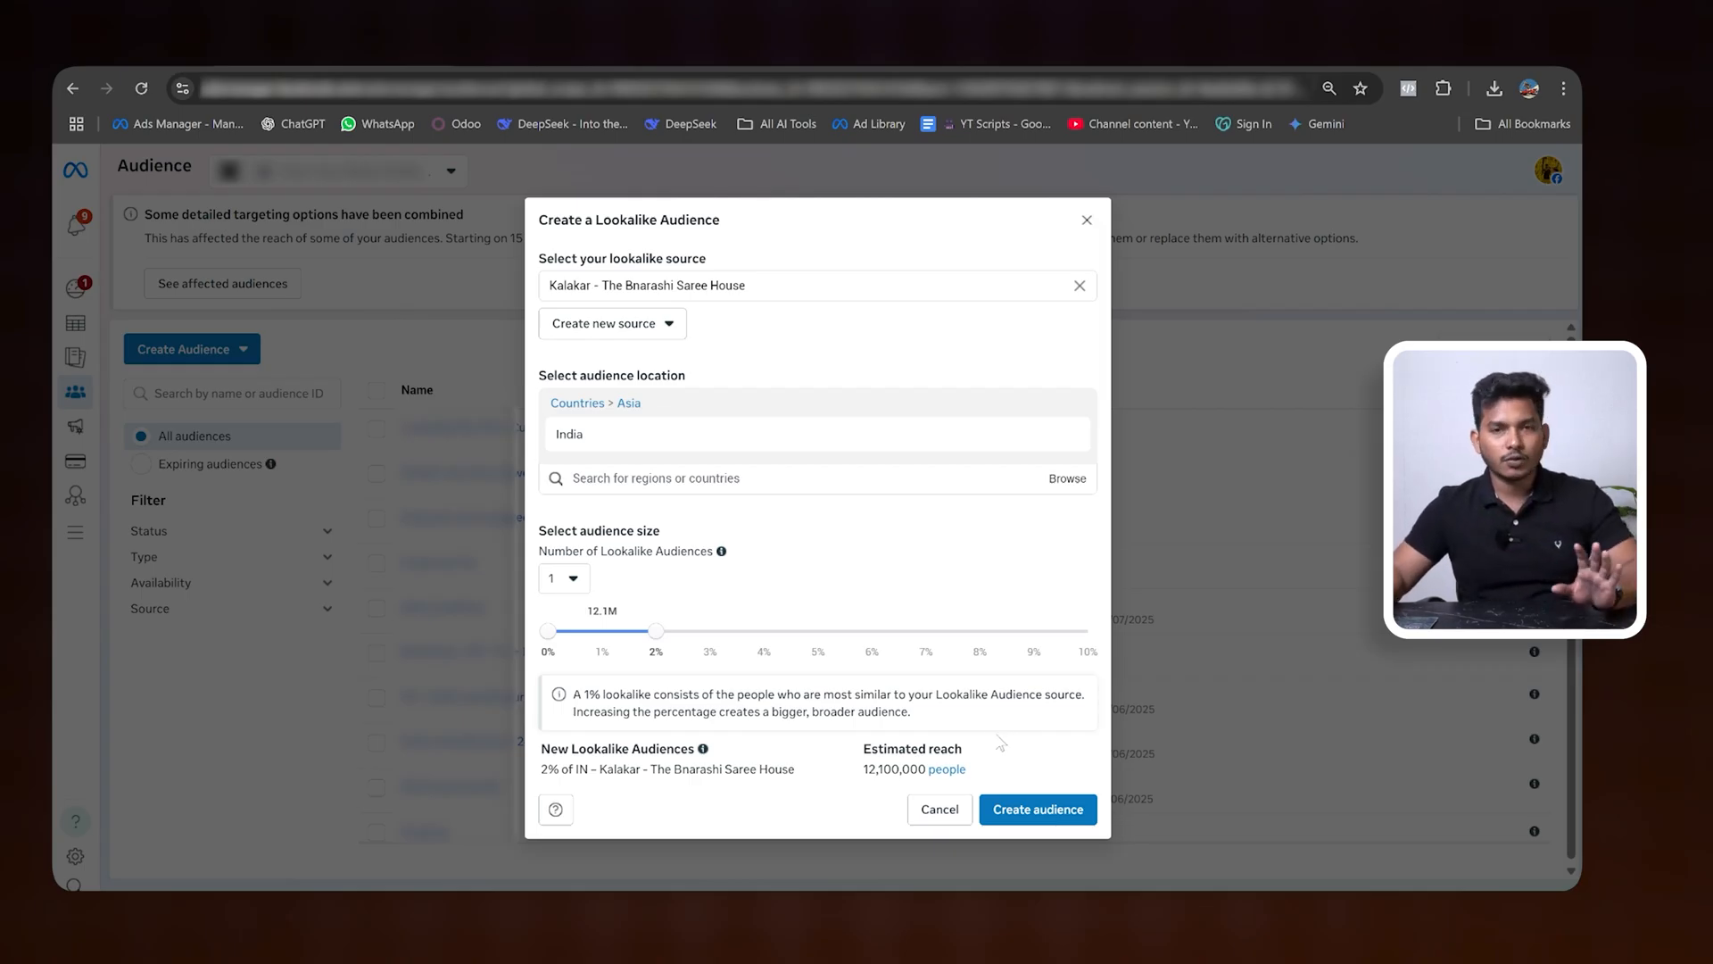
- Try to create the page-based lookalike audience and review the requirements for its source
click(1026, 809)
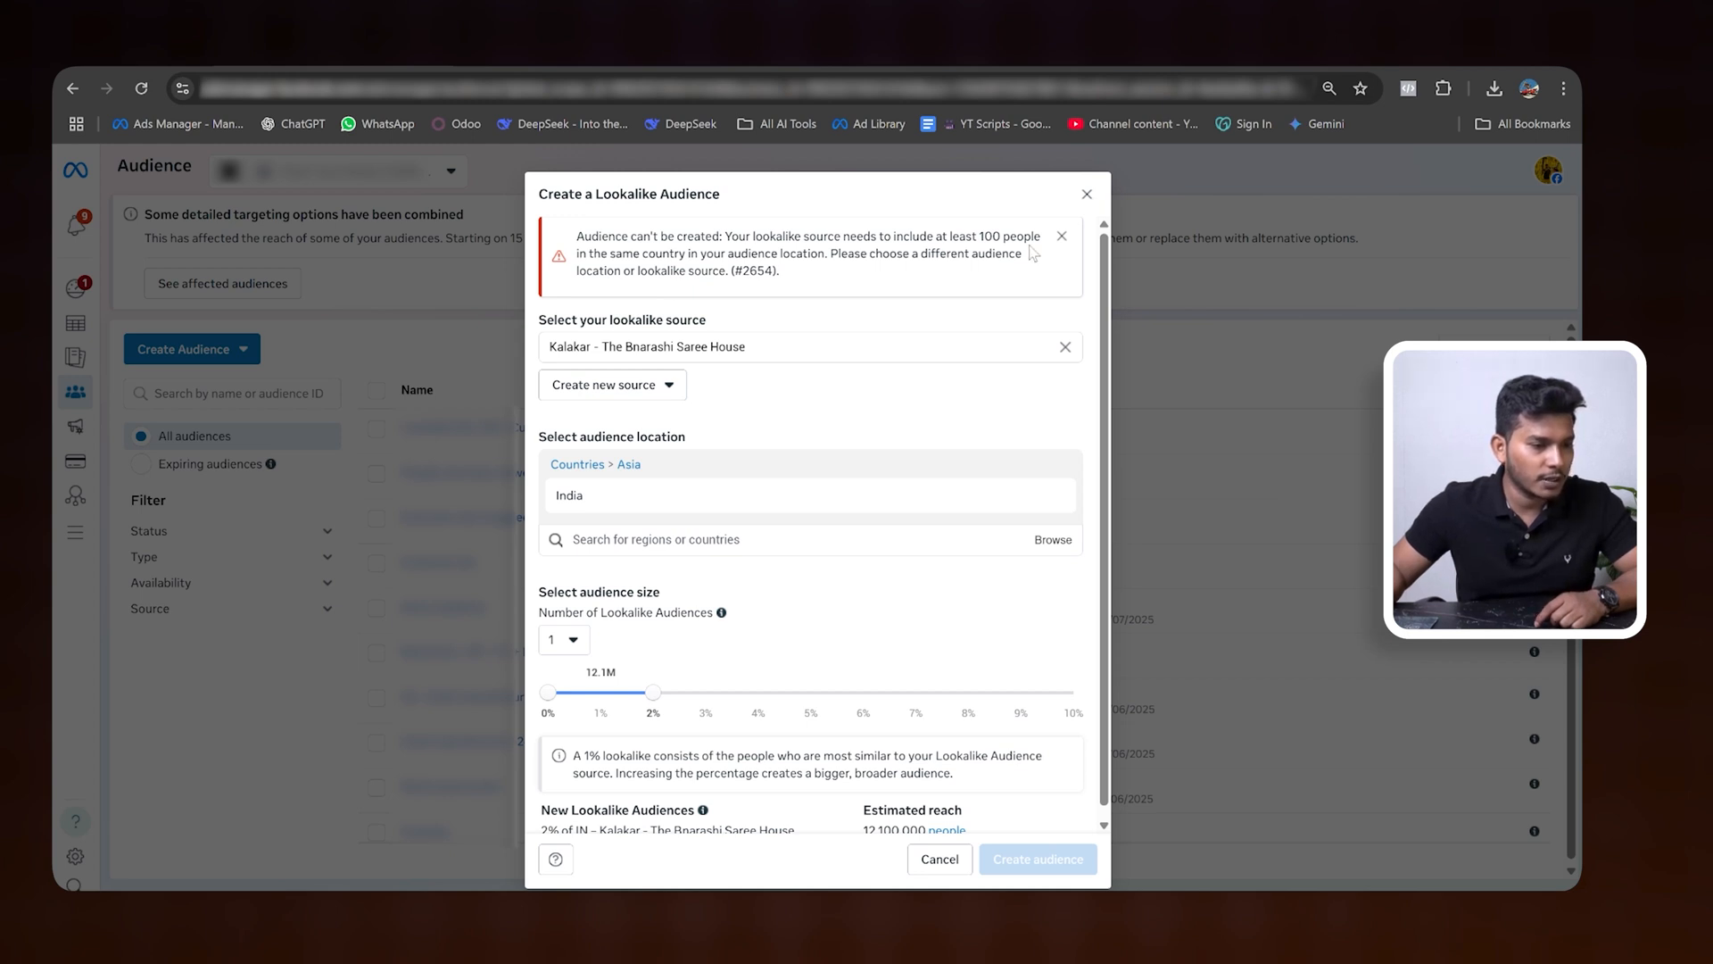
drag(979, 236, 1048, 238)
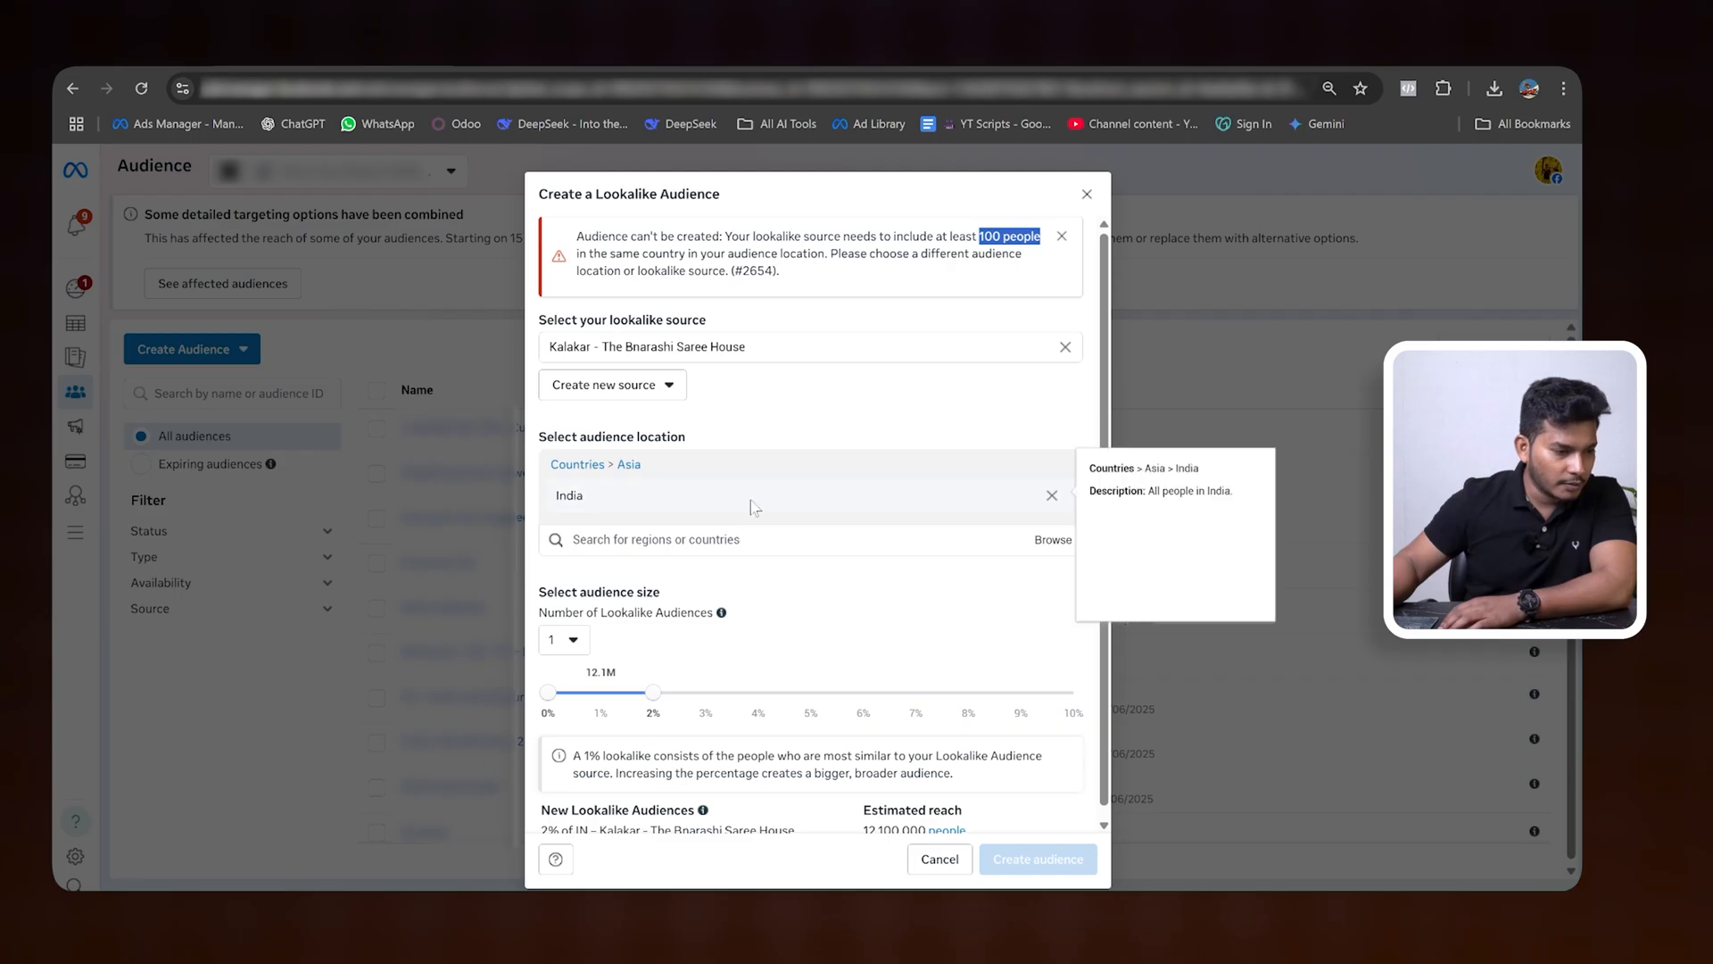
drag(738, 235, 905, 234)
click(1003, 235)
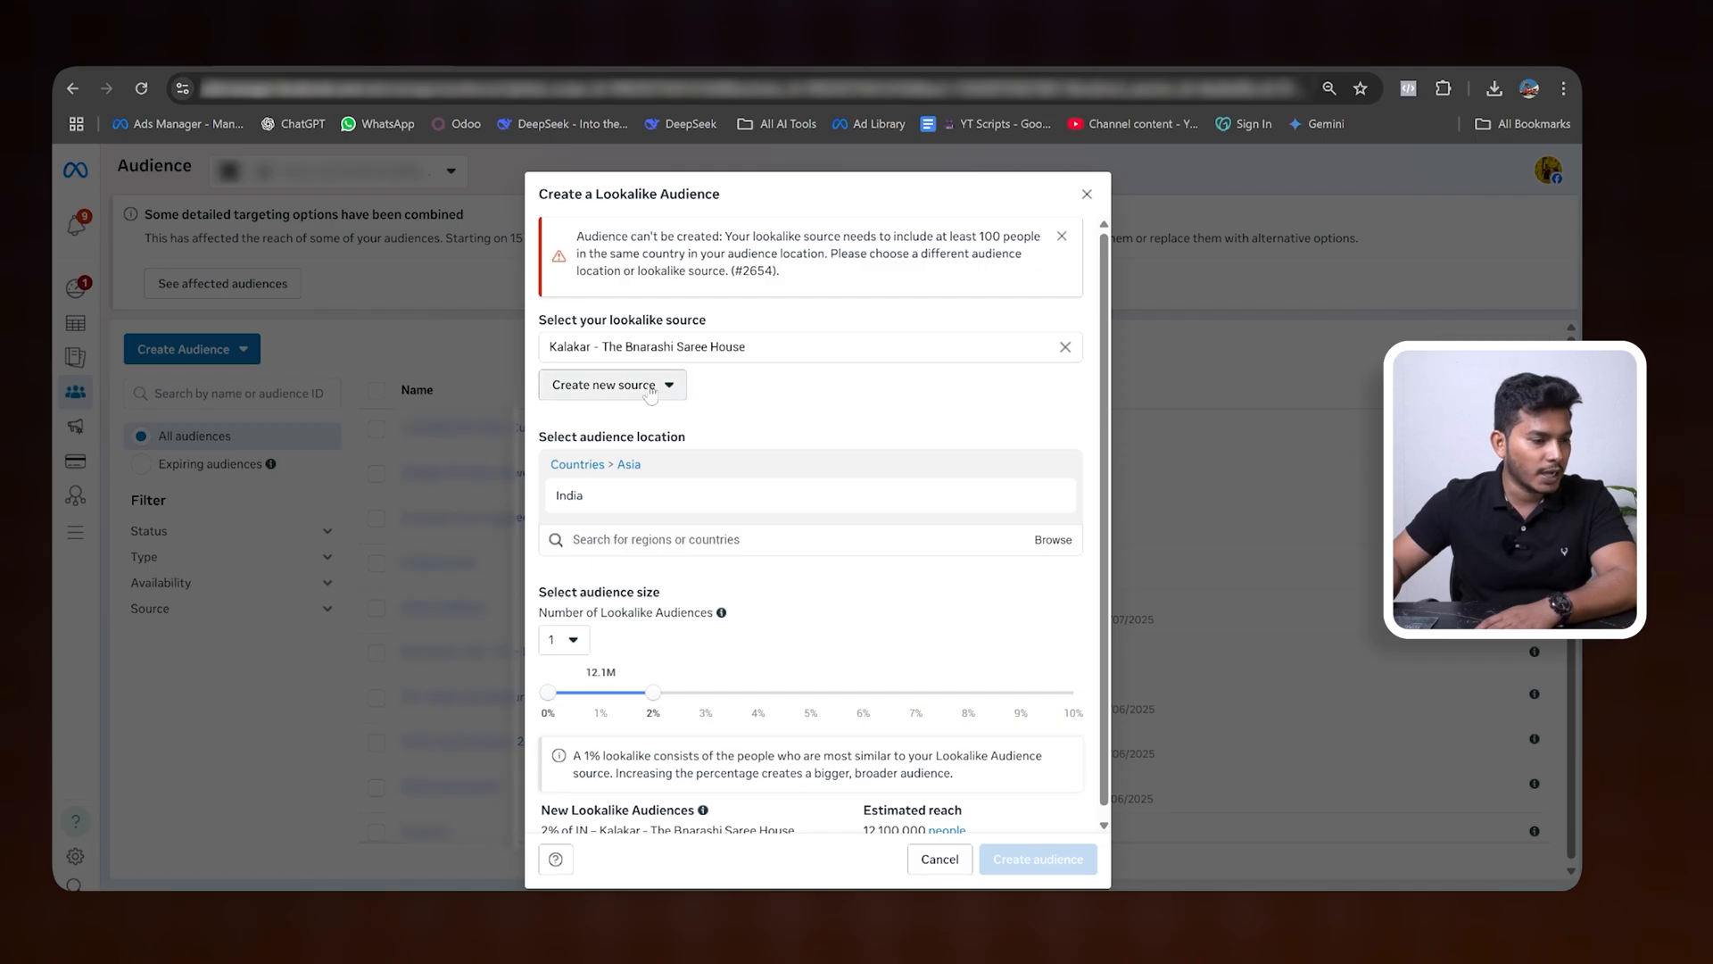
- Replace the page source of the lookalike with the custom audience "Everyone who engaged with this professional accoun" from the other sources
click(737, 346)
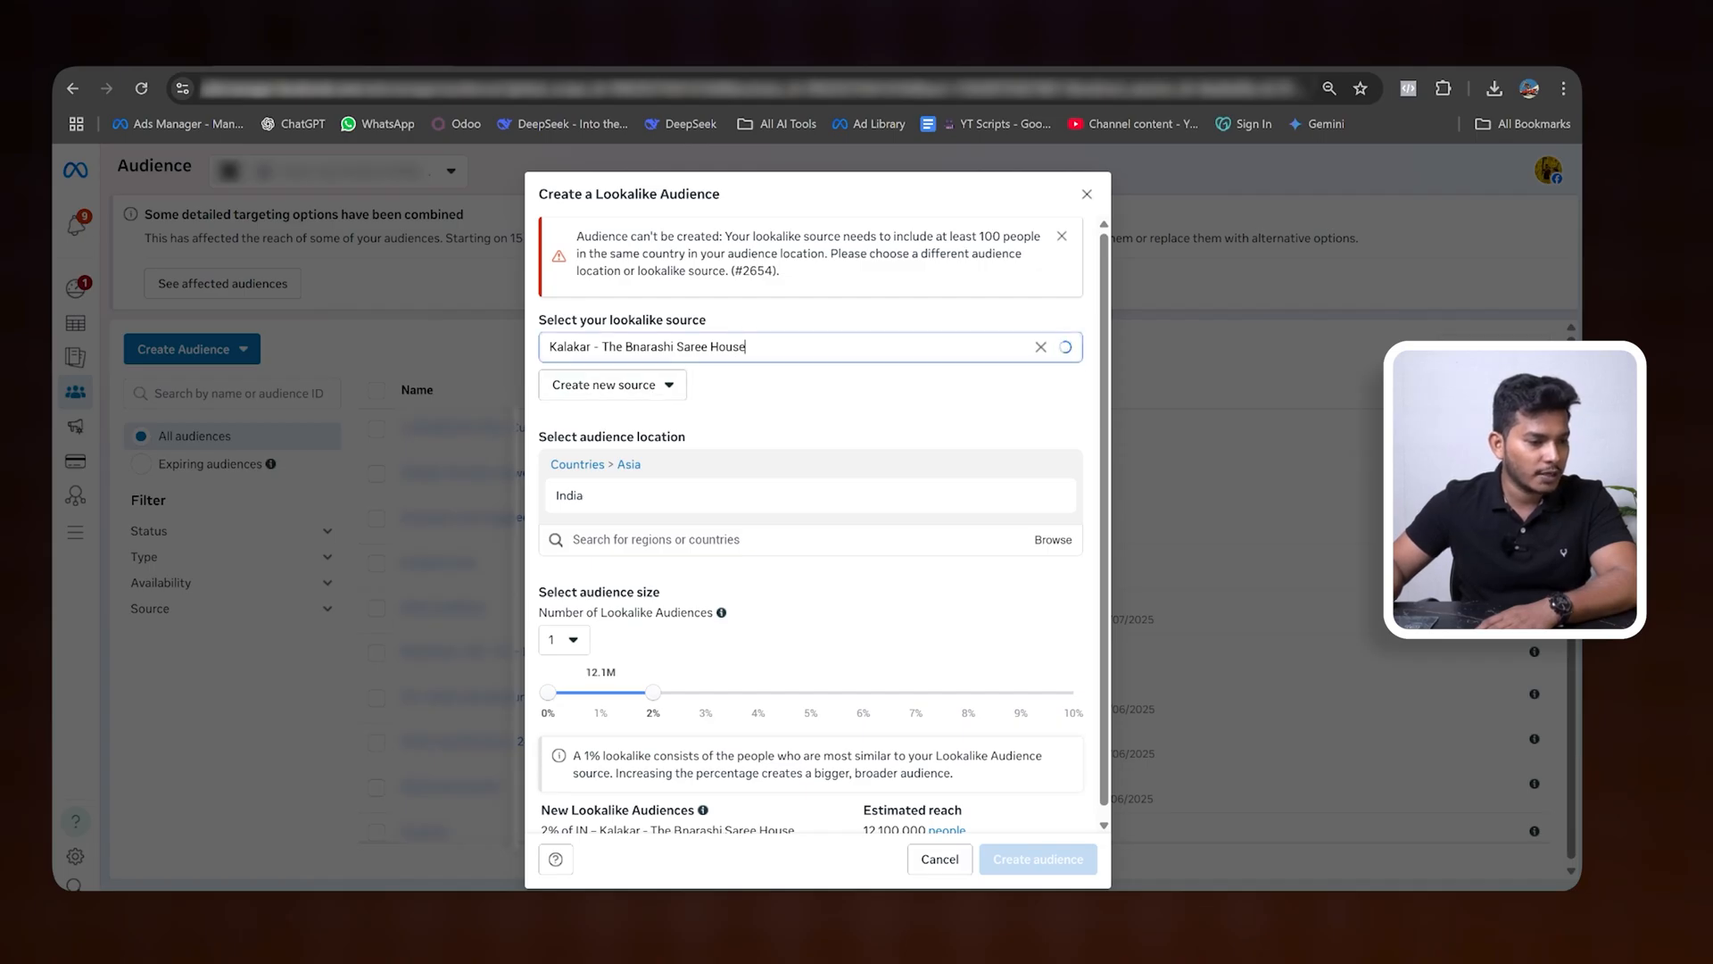
click(1065, 346)
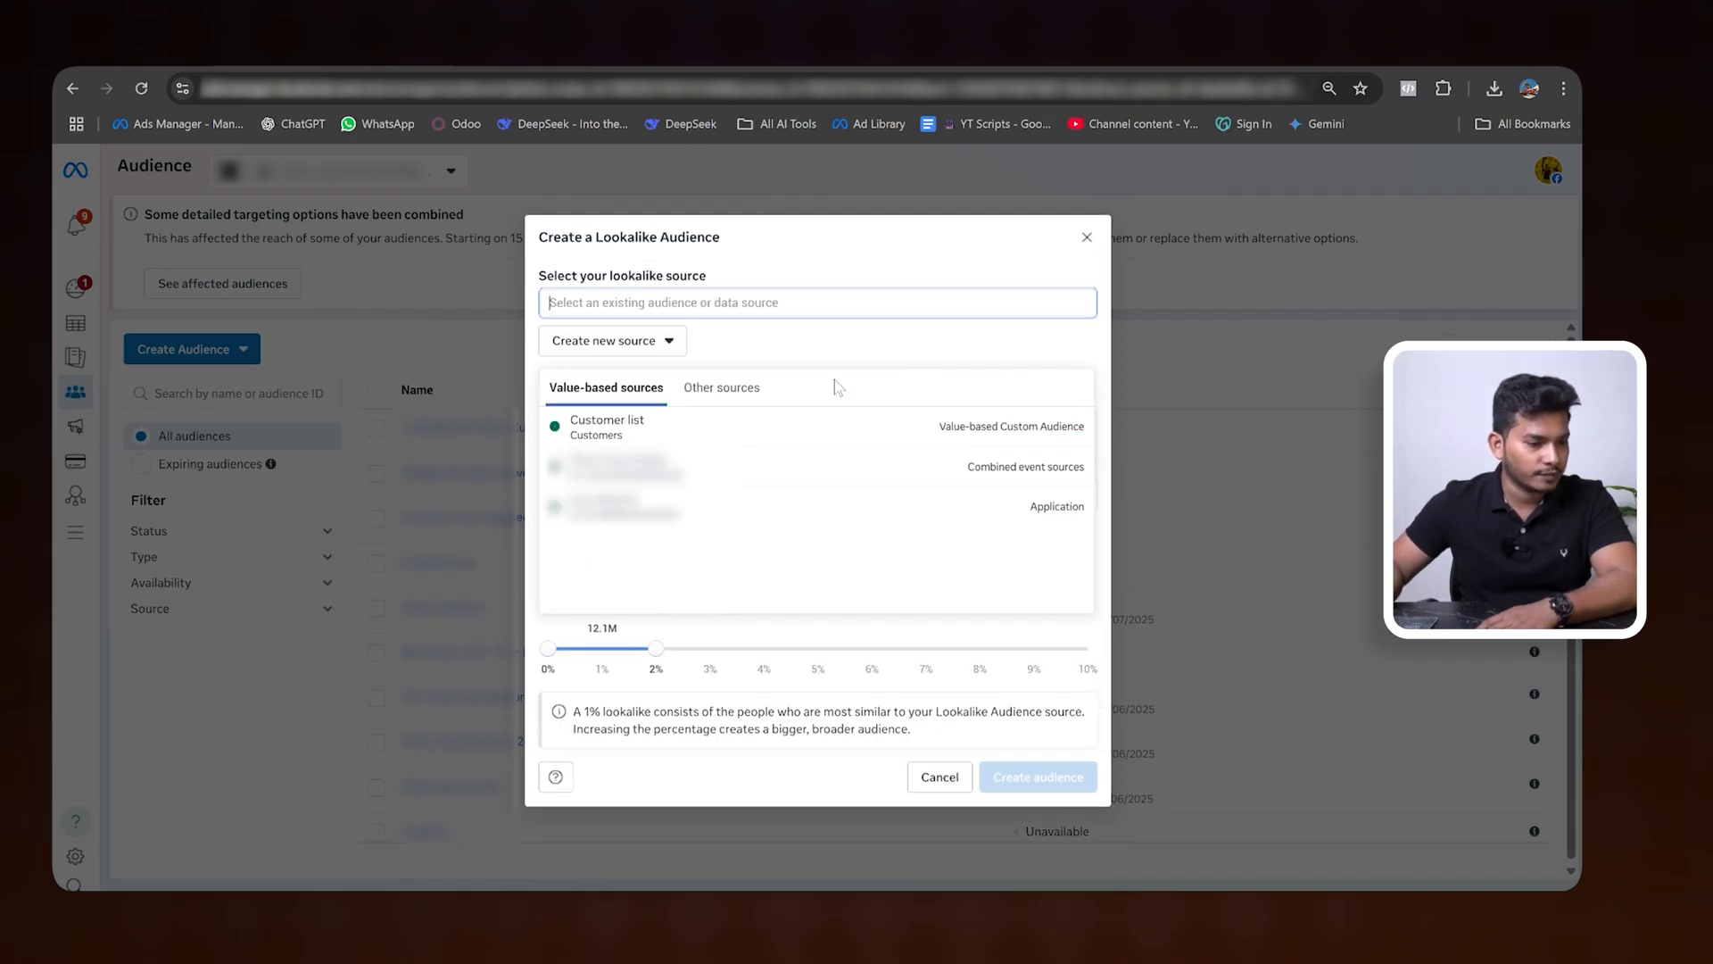
click(722, 387)
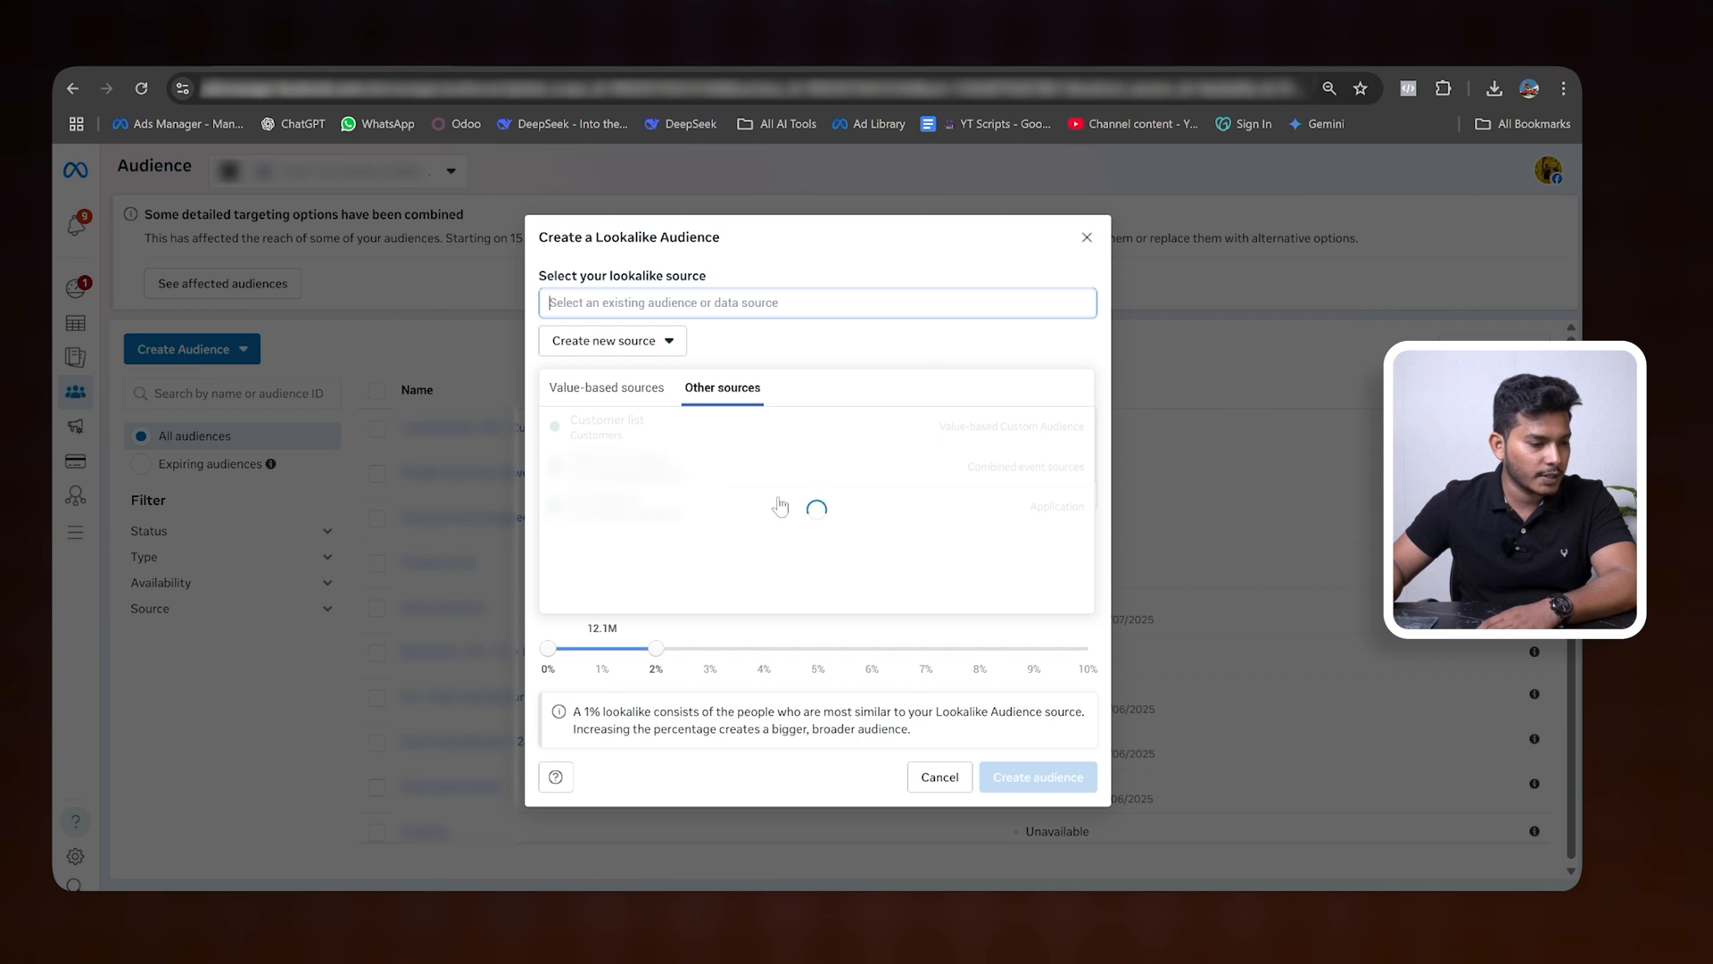
scroll(837, 463, down, 5)
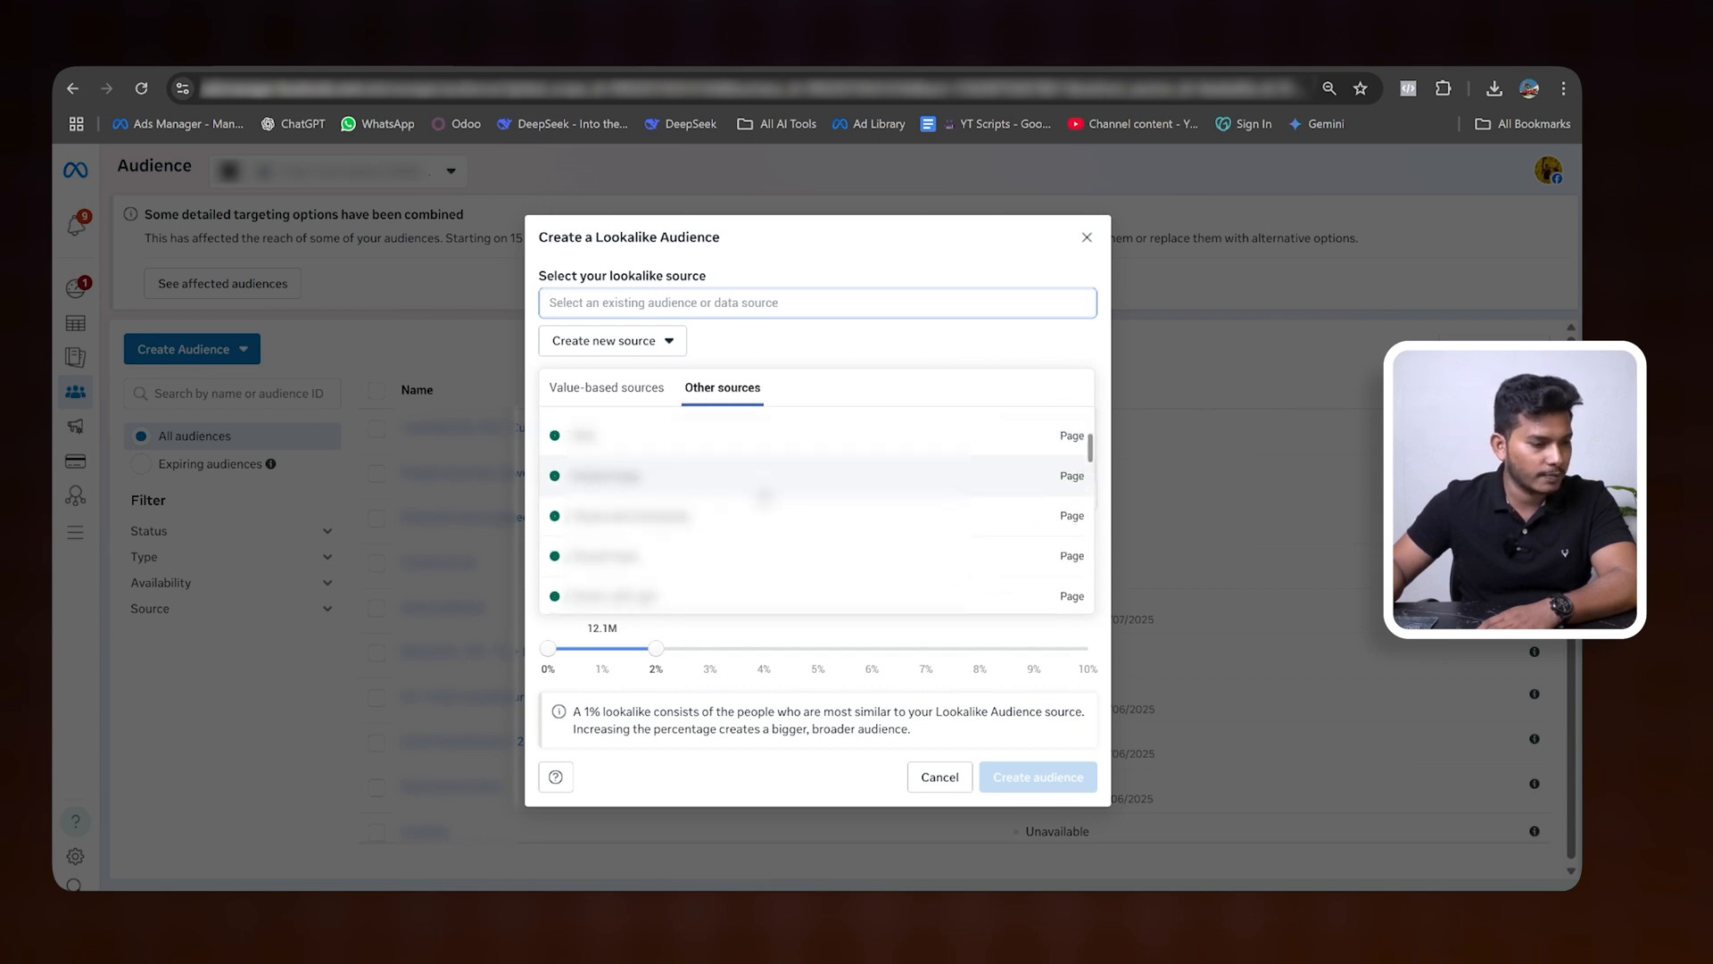
scroll(782, 464, down, 3)
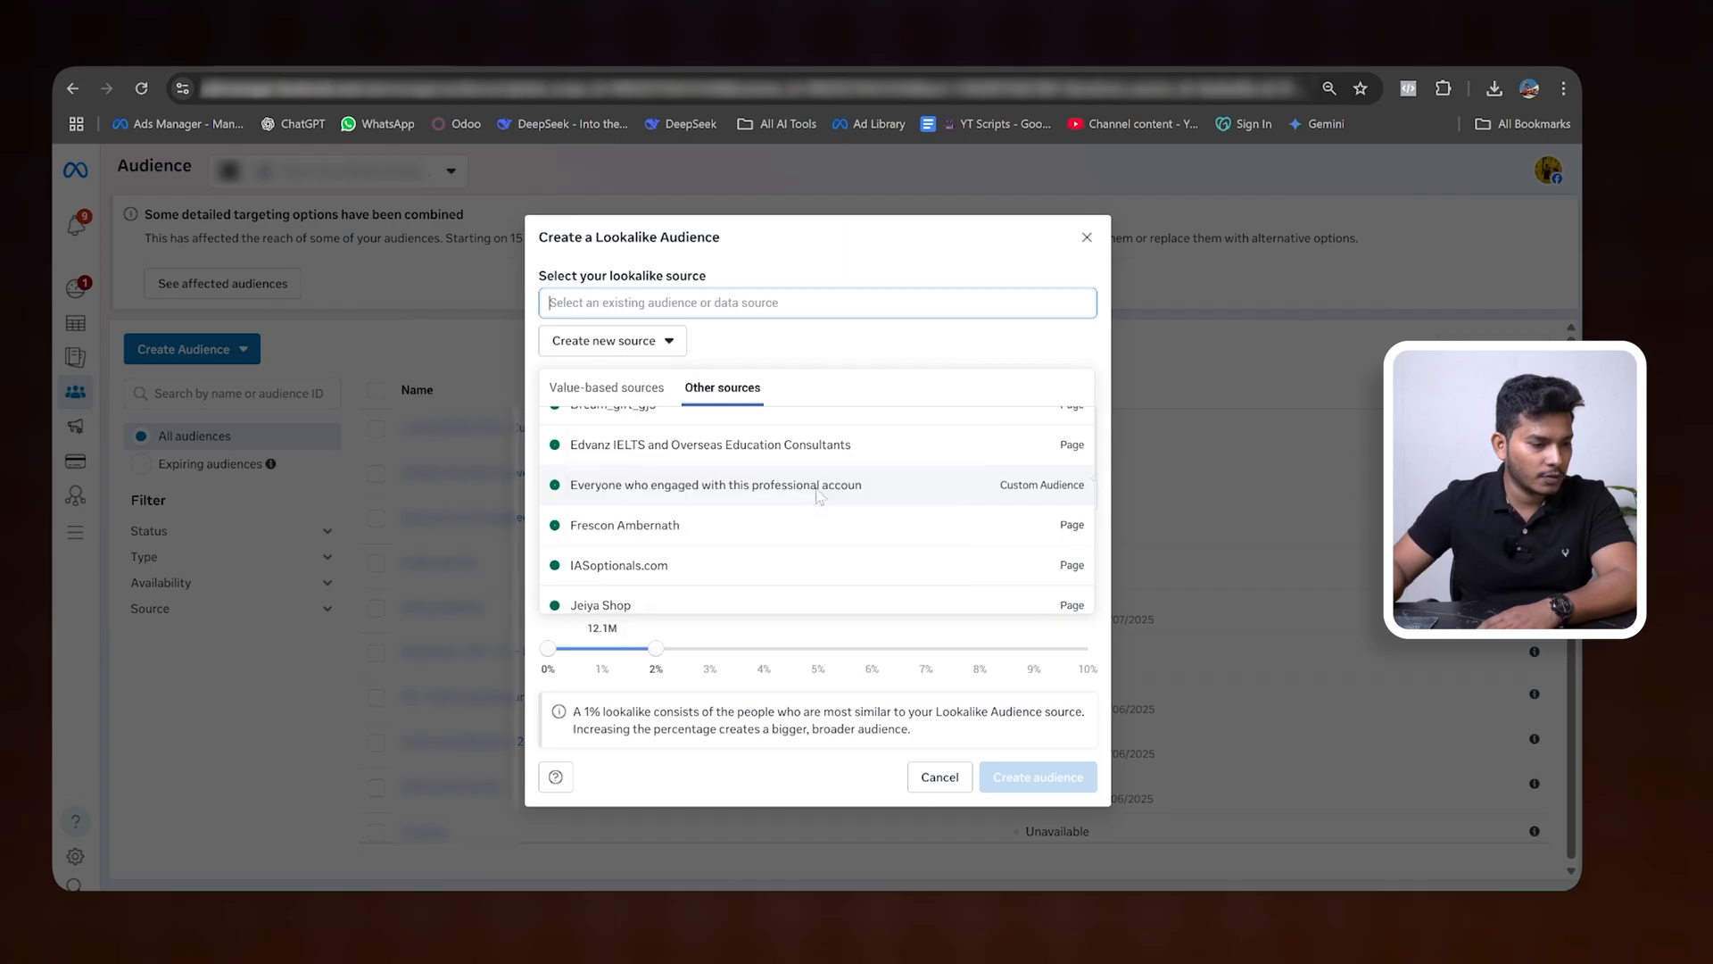
click(781, 486)
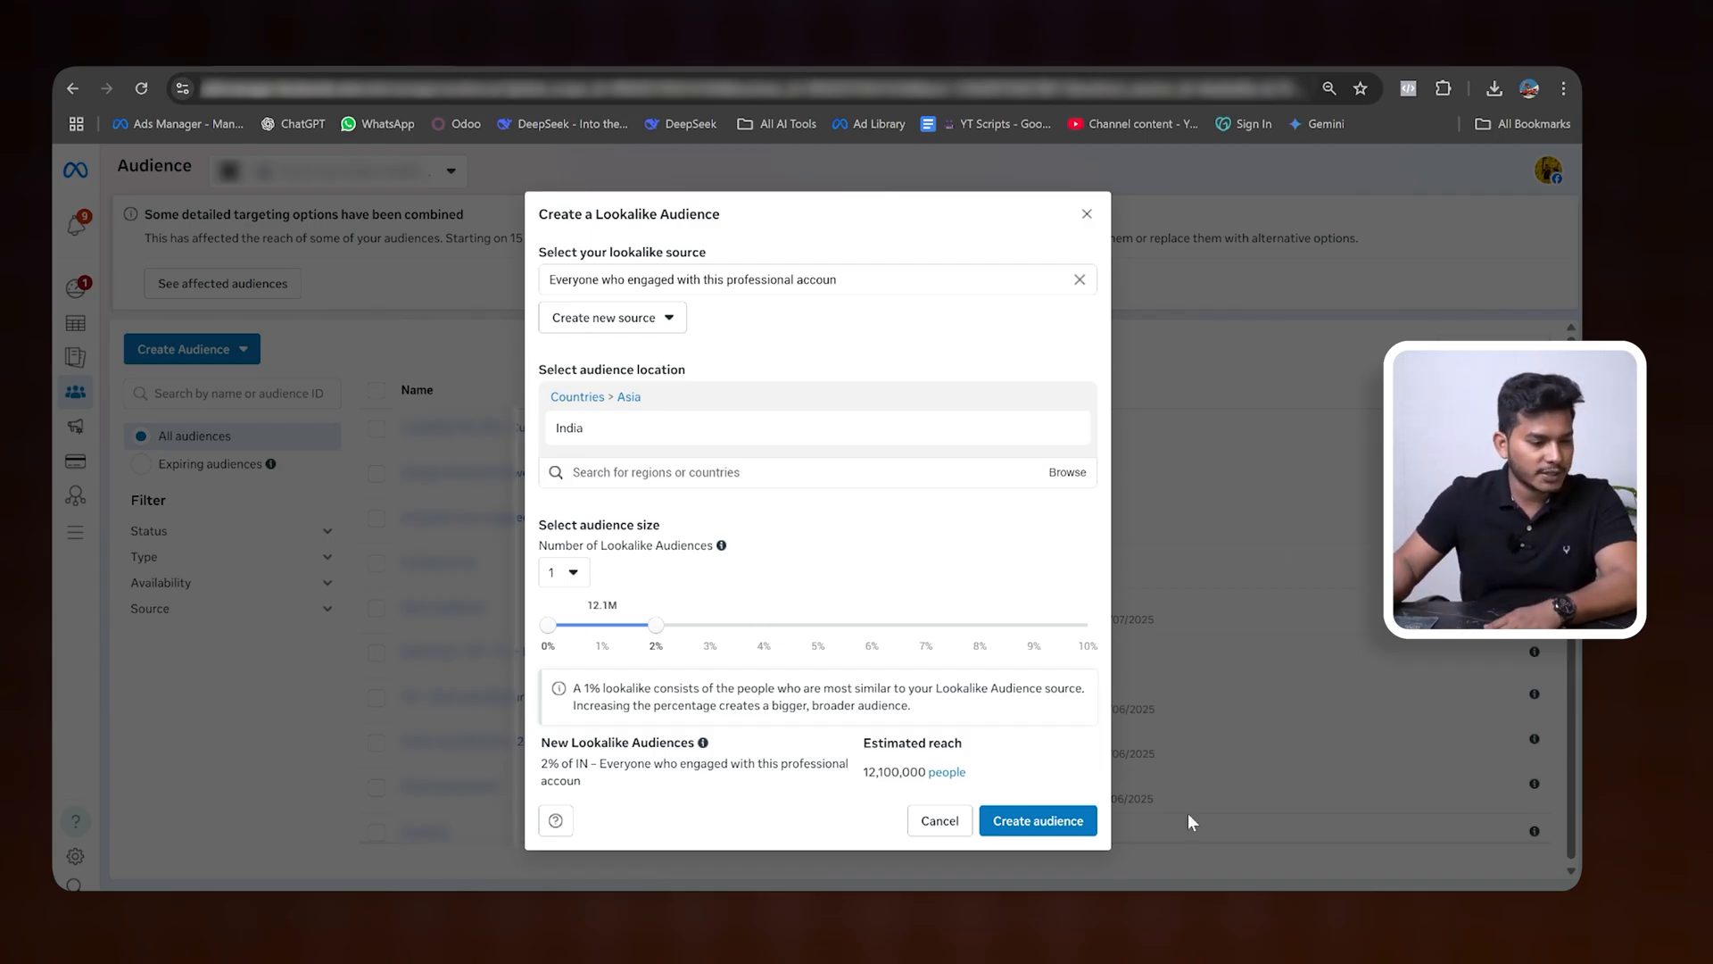
- Create the 2% India lookalike audience from the engagement custom audience and check its availability in the audience list
click(1038, 821)
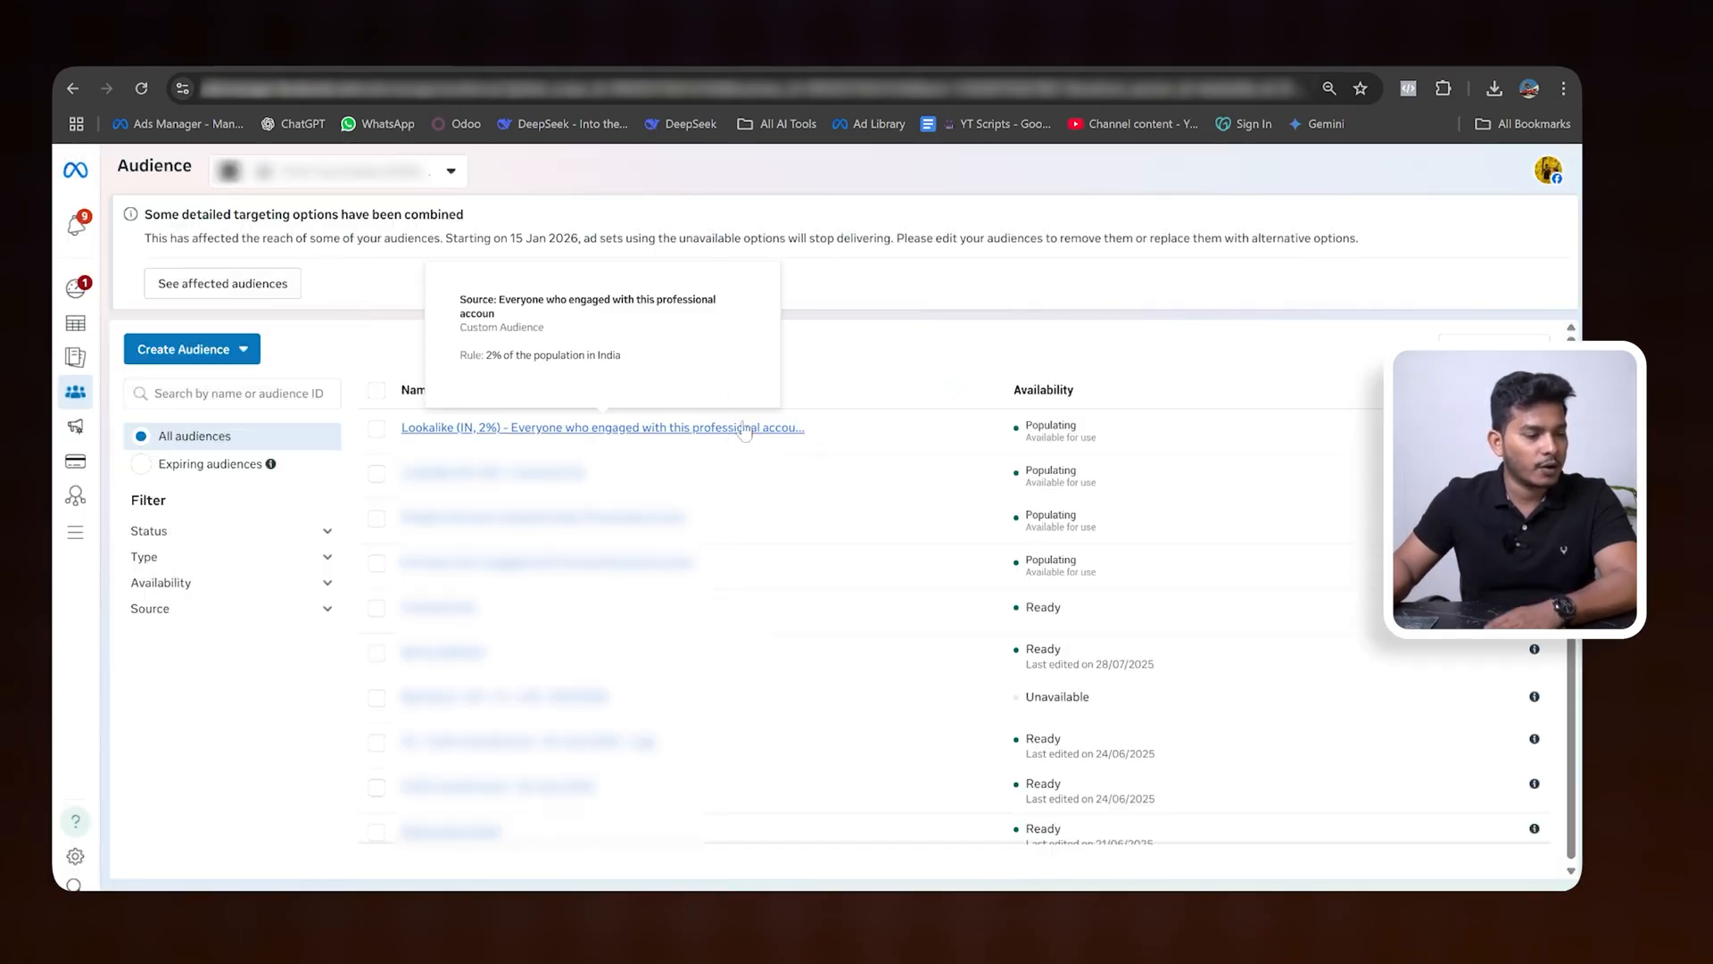
double_click(1044, 426)
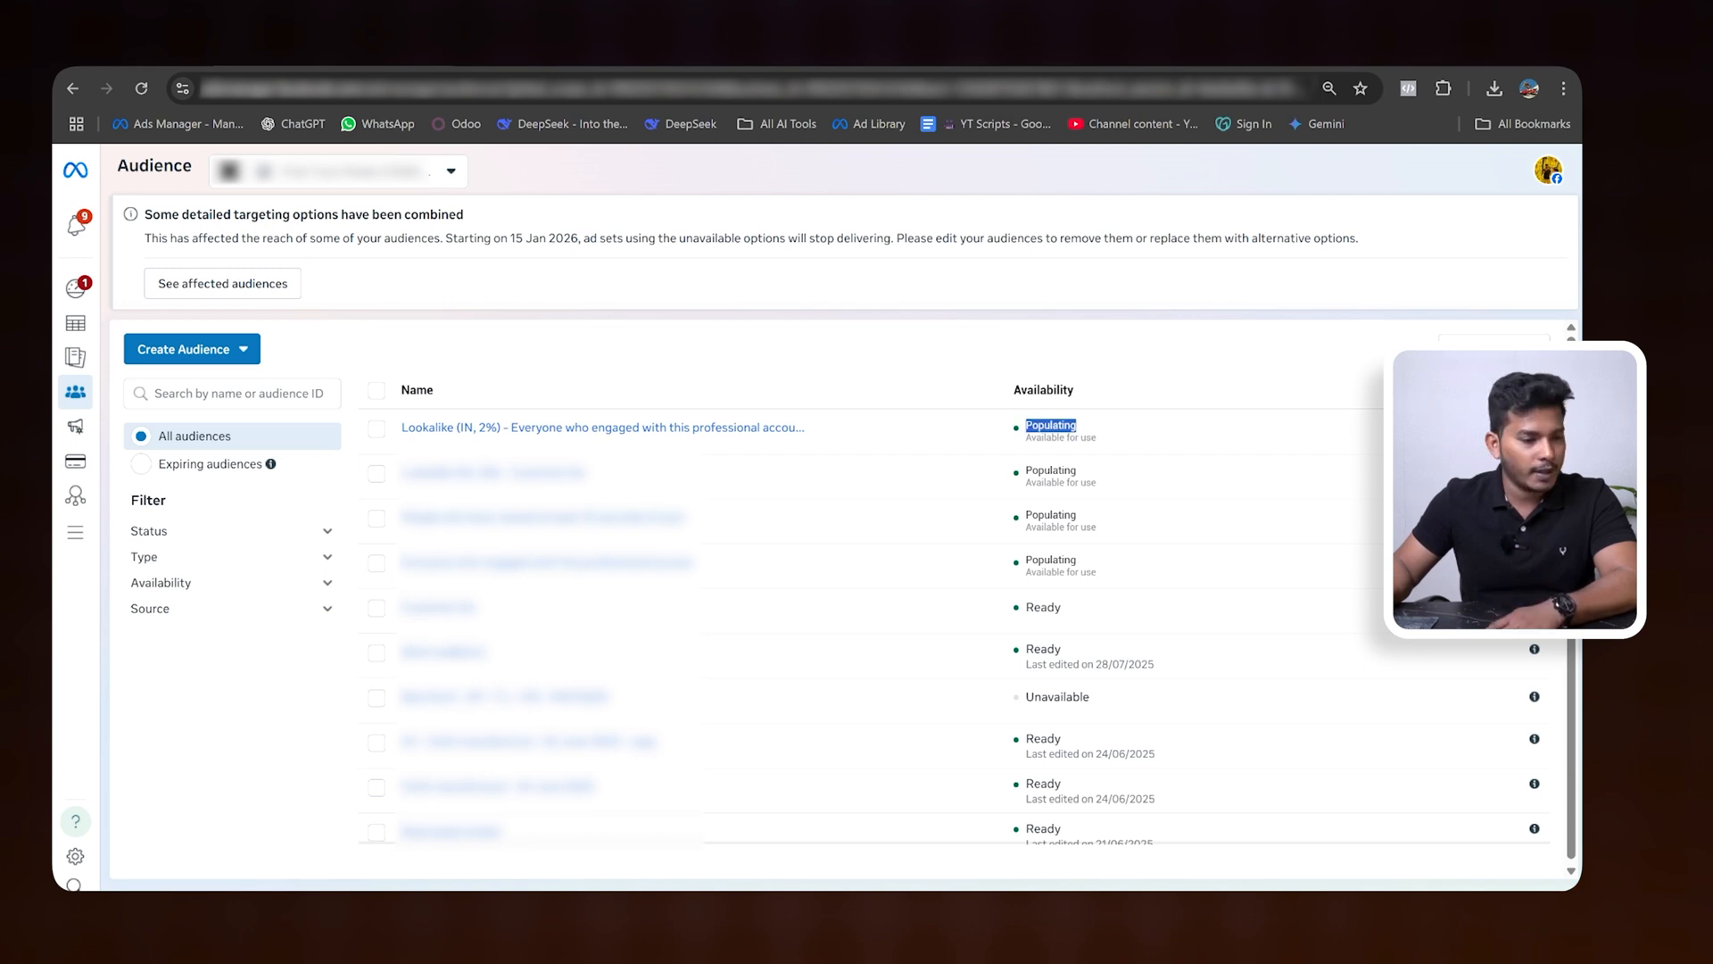